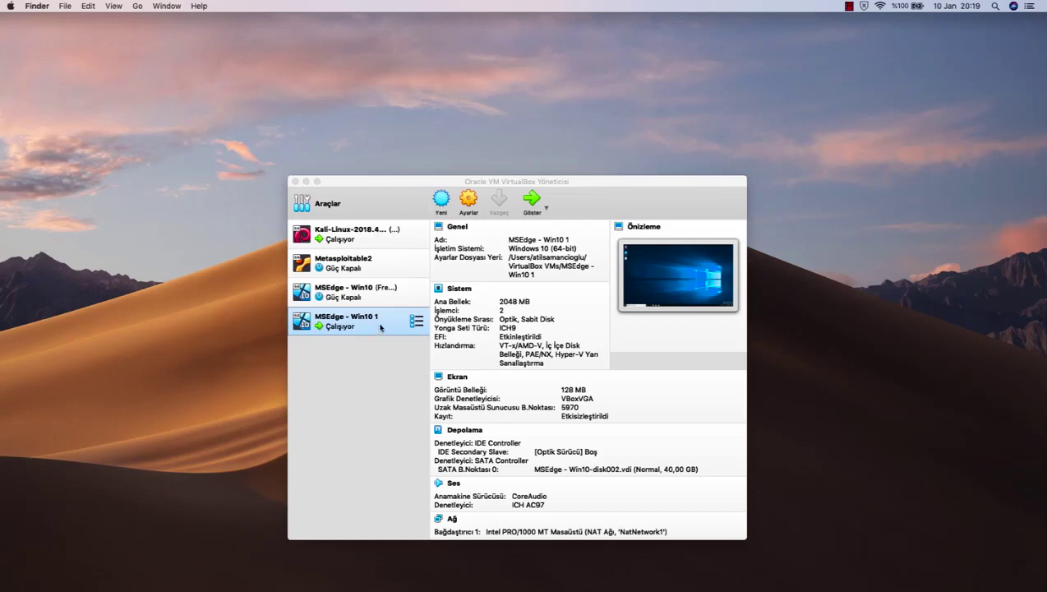
Step: Switch to the running MSEdge - Win10 1 virtual machine and open Microsoft Edge from its desktop
left_click(464, 180)
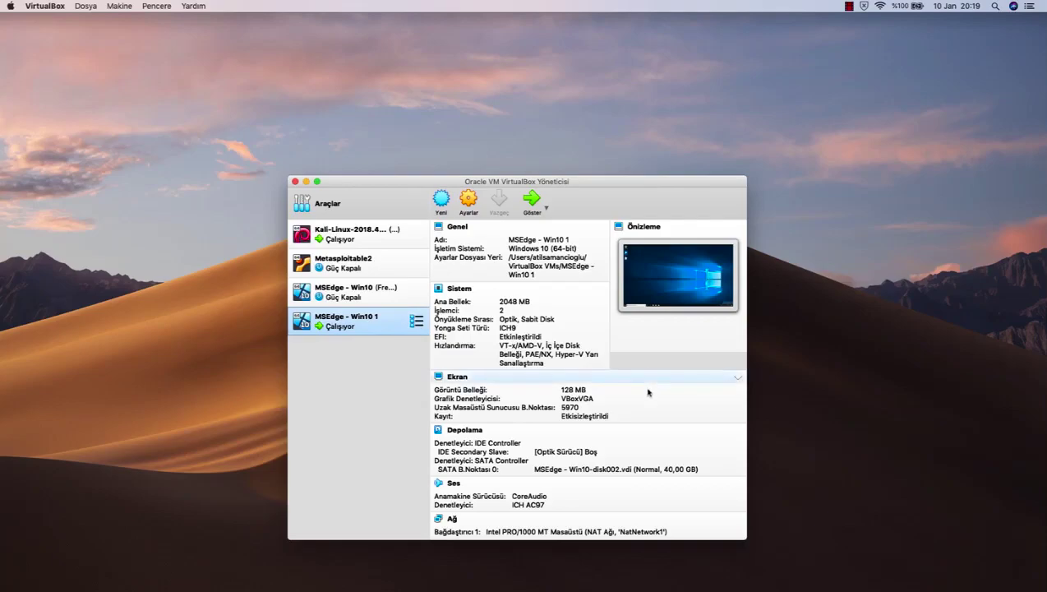
left_click(763, 575)
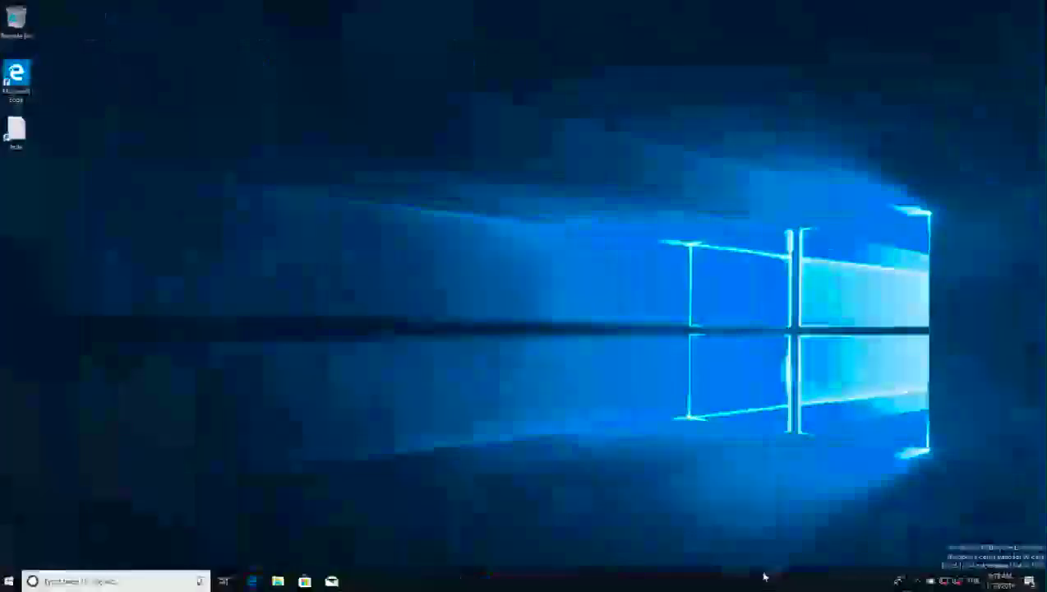
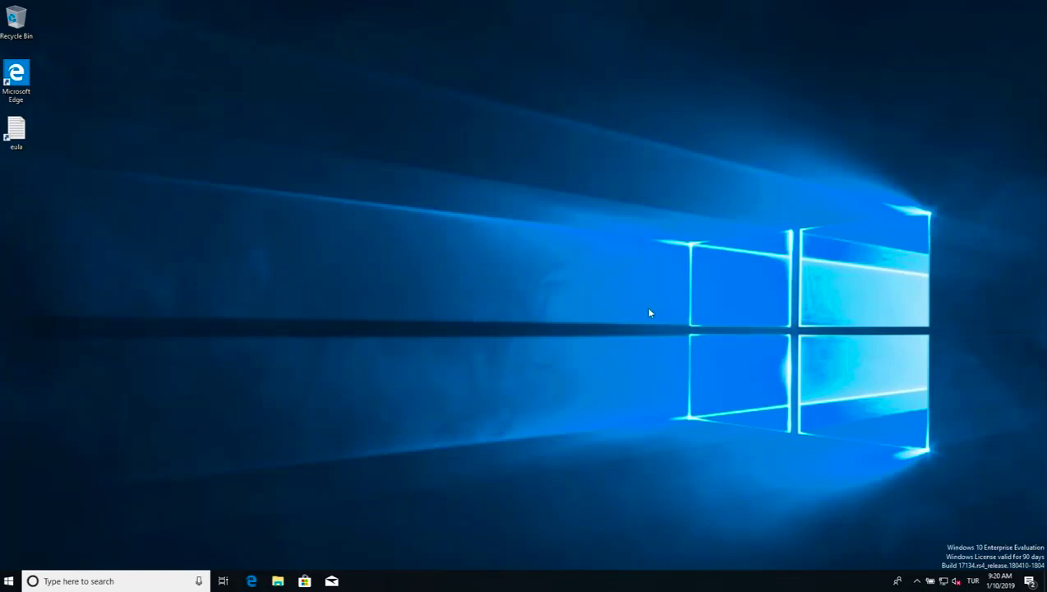
double_click(2, 93)
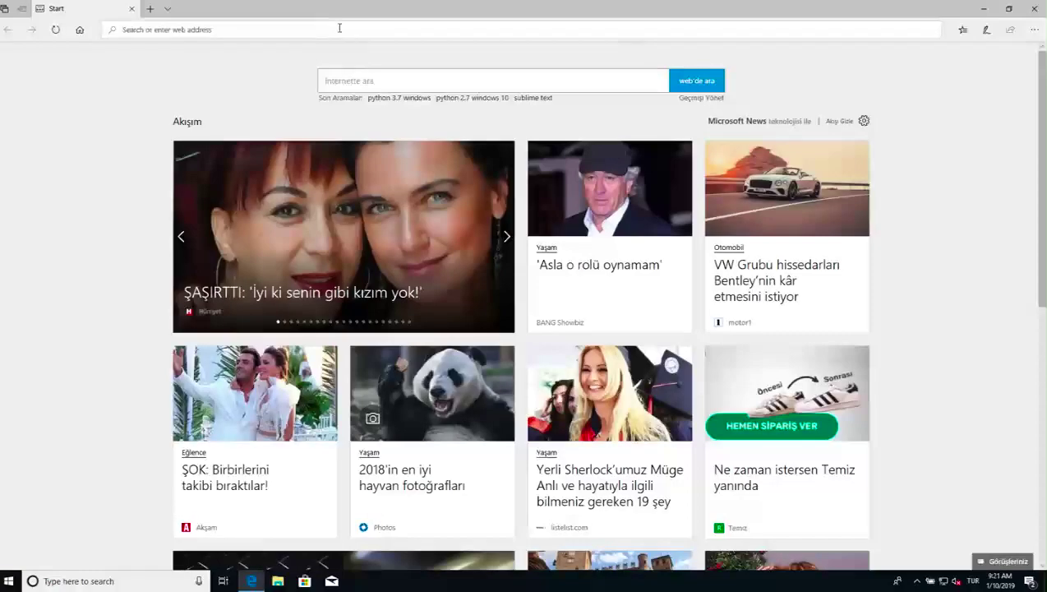
Step: Go to google.com and search for "sublime text"
left_click(339, 28)
type("google.com")
key("Return")
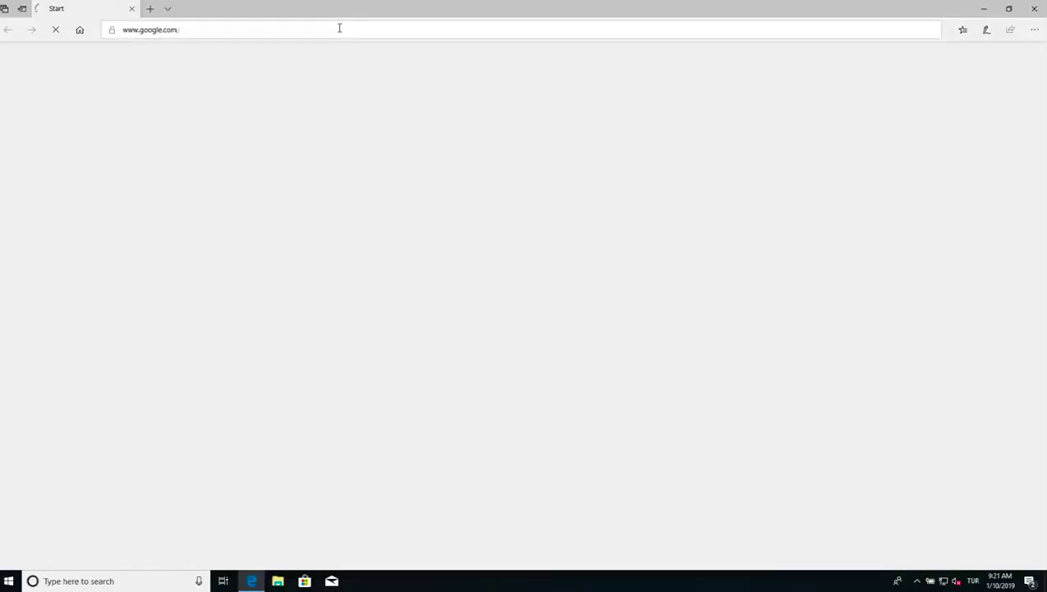
type("sublime text")
key("Return")
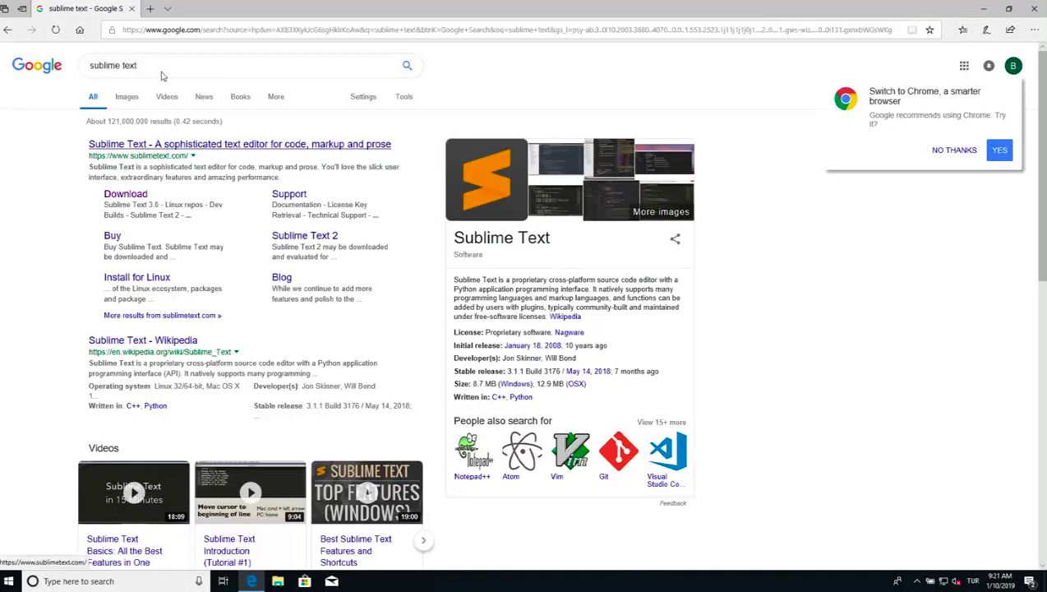
Step: Open Sublime Text's download page from the results and try to download the Windows 64 bit installer
left_click(121, 200)
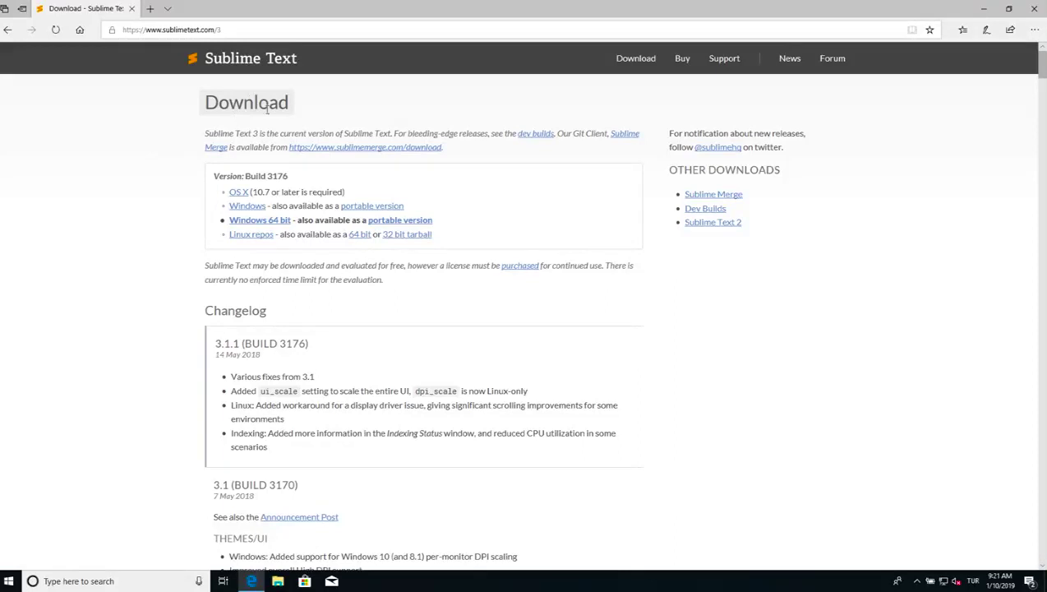
left_click(277, 224)
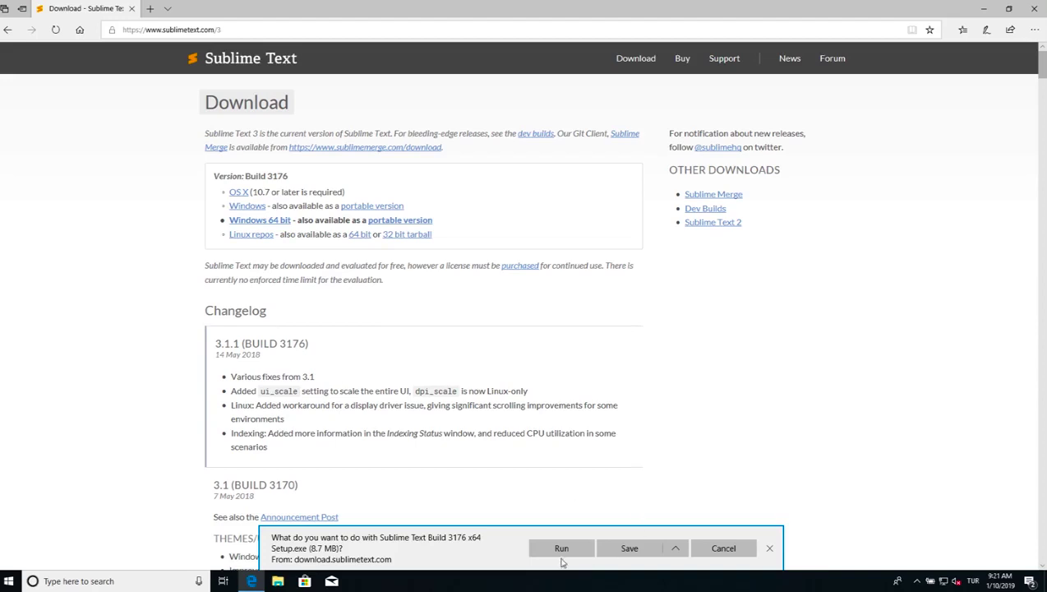
left_click(724, 549)
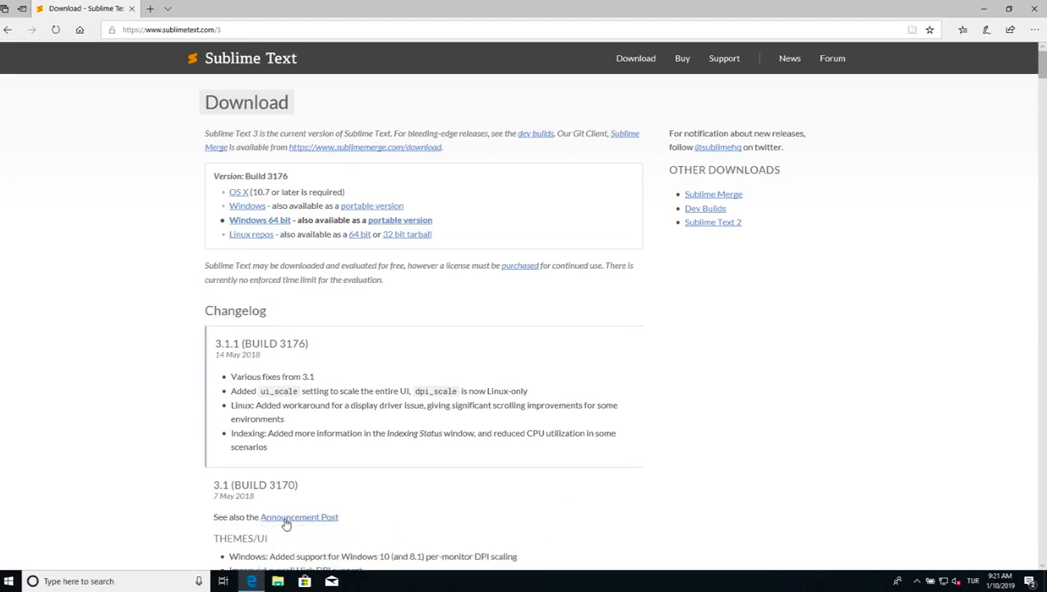
Step: Run Sublime Text Build 3176 x64 Setup.exe from the Downloads folder and allow it to make changes, minimizing the browser
left_click(277, 581)
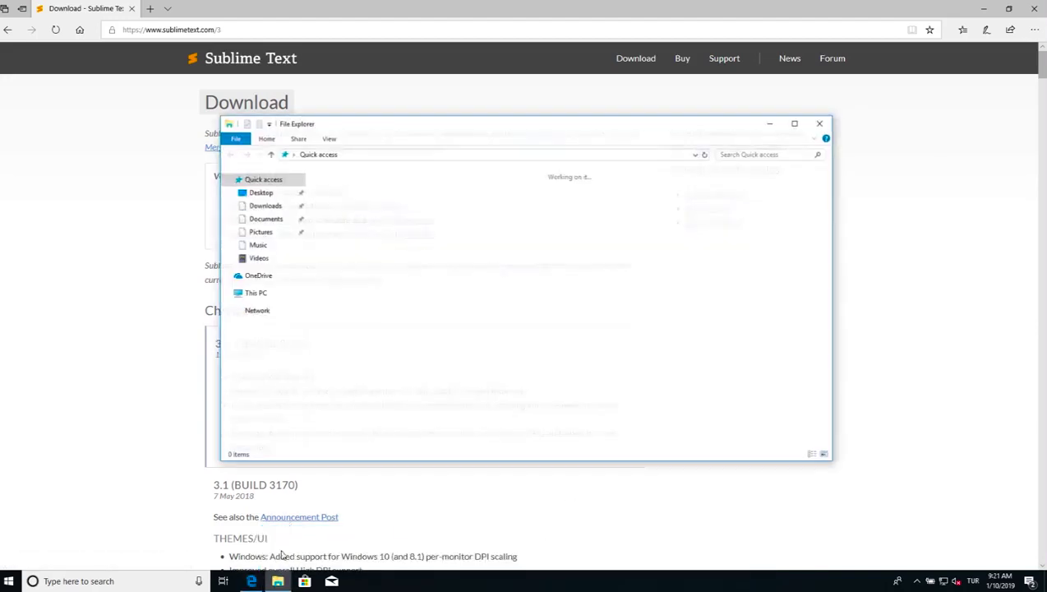
double_click(497, 204)
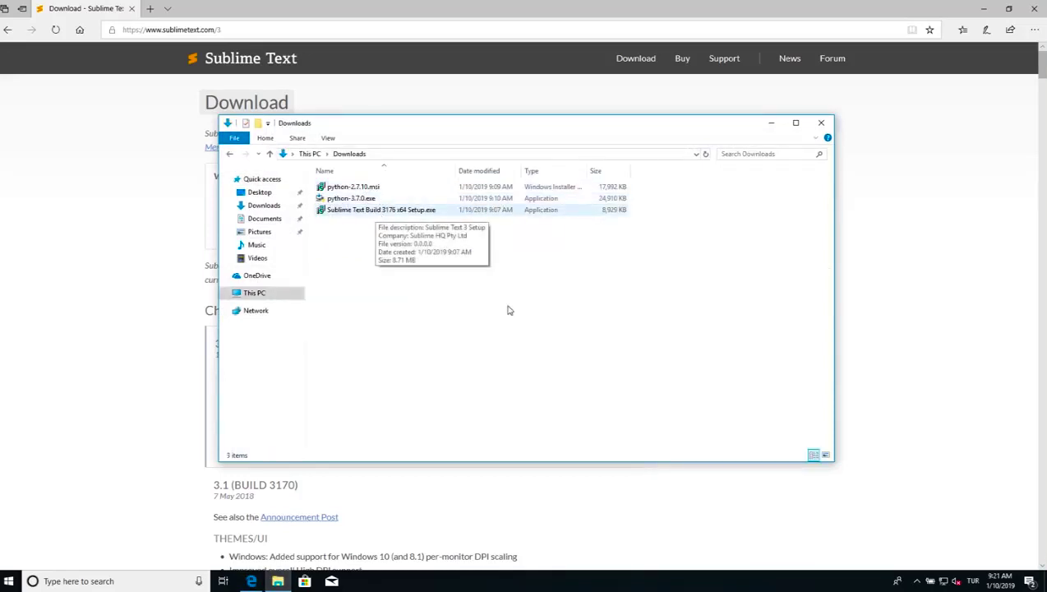
left_click(984, 8)
double_click(411, 211)
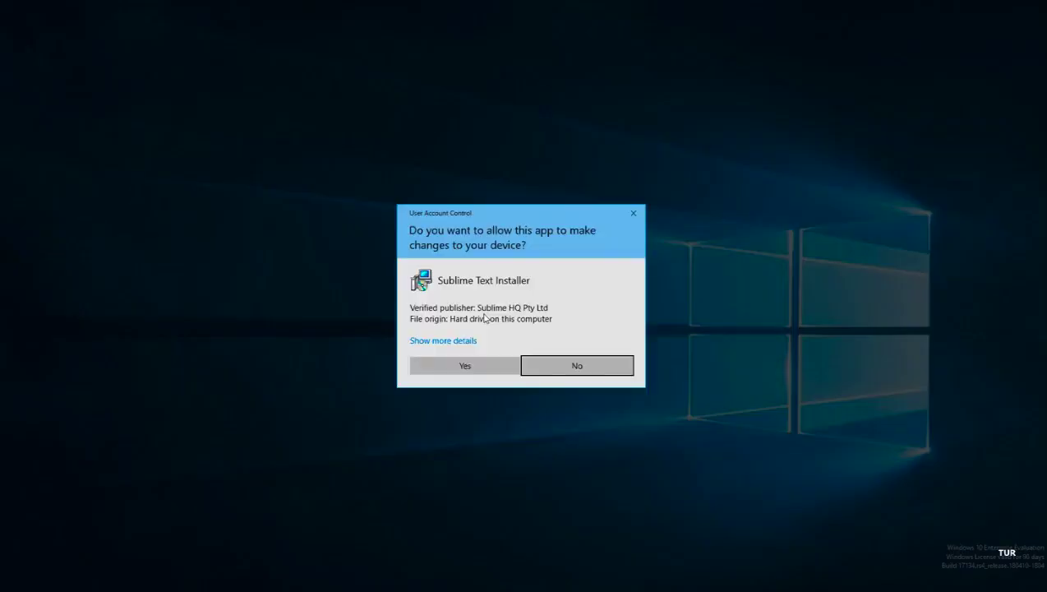
left_click(466, 364)
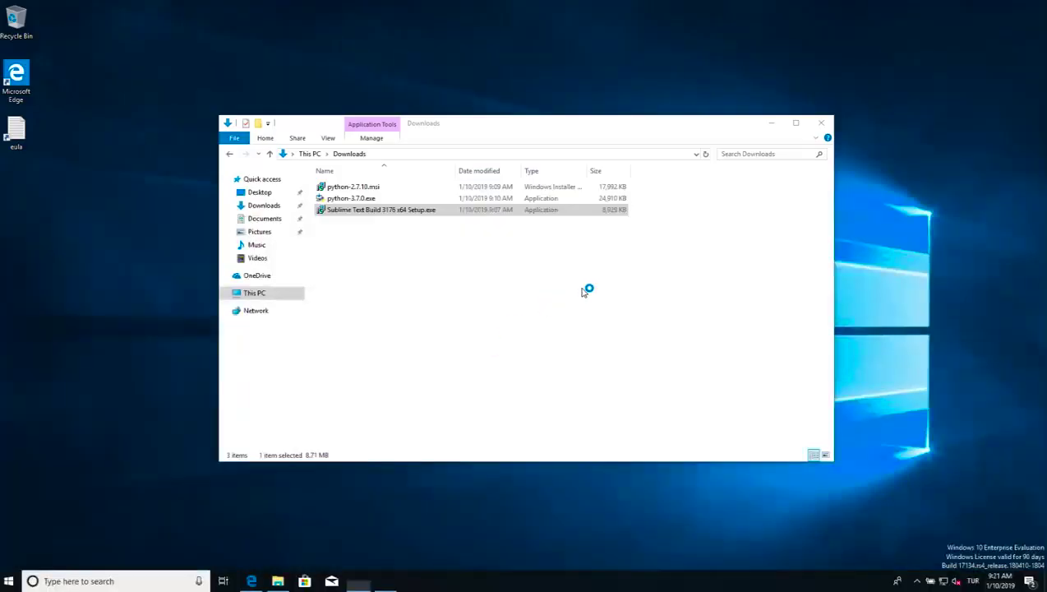
Step: Install Sublime Text 3 into the default folder without adding it to the explorer context menu, and finish the setup
left_click(582, 378)
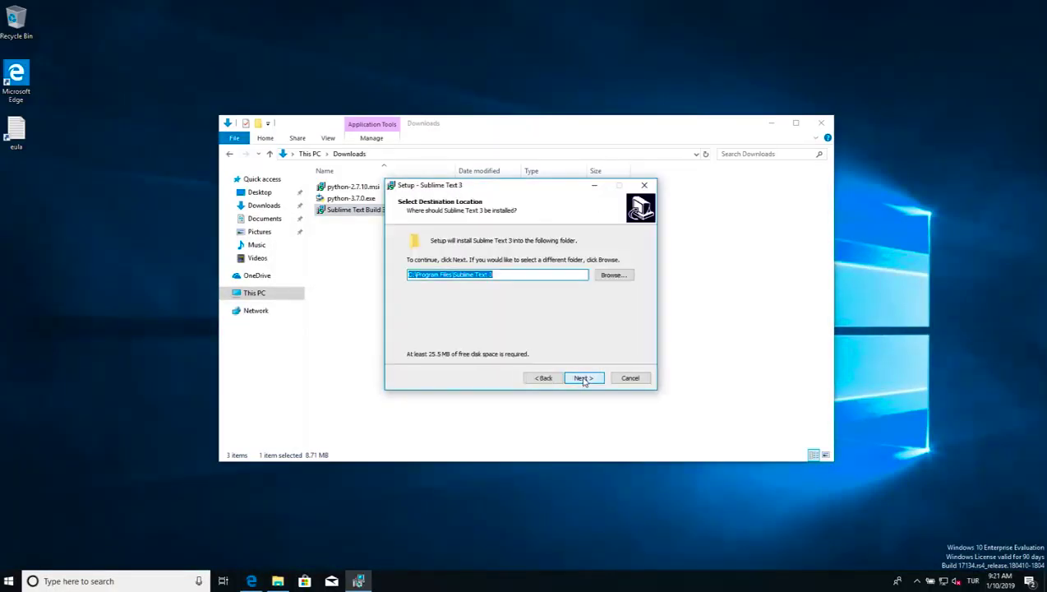
left_click(583, 378)
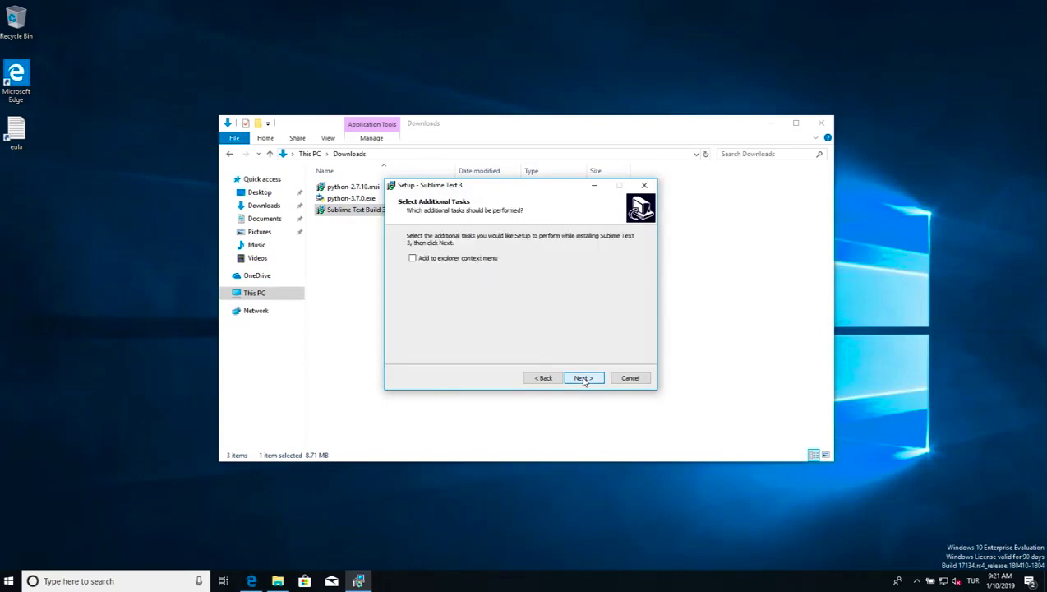
left_click(585, 378)
left_click(585, 378)
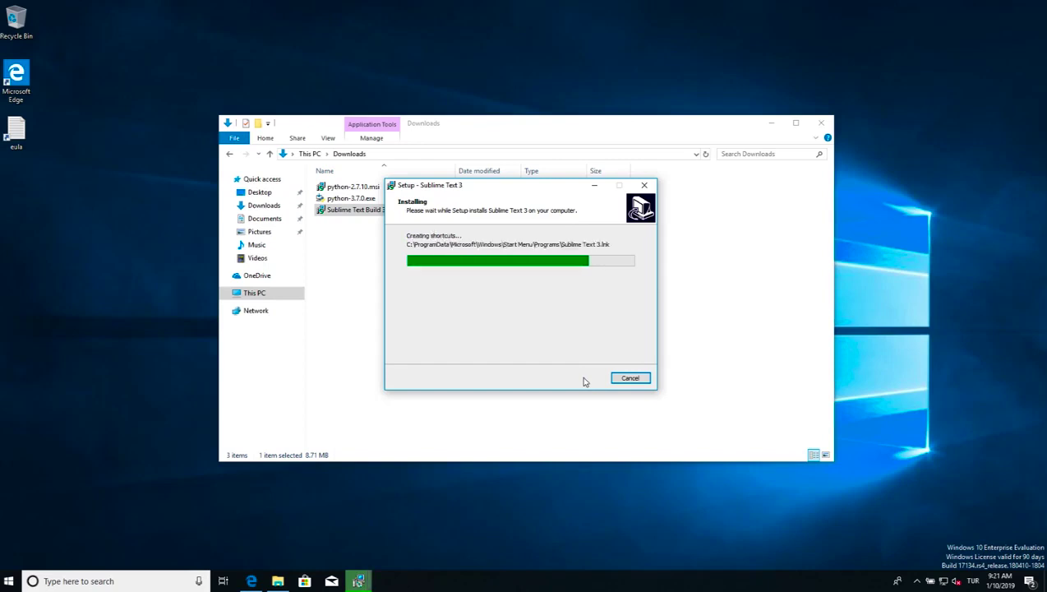
left_click(585, 379)
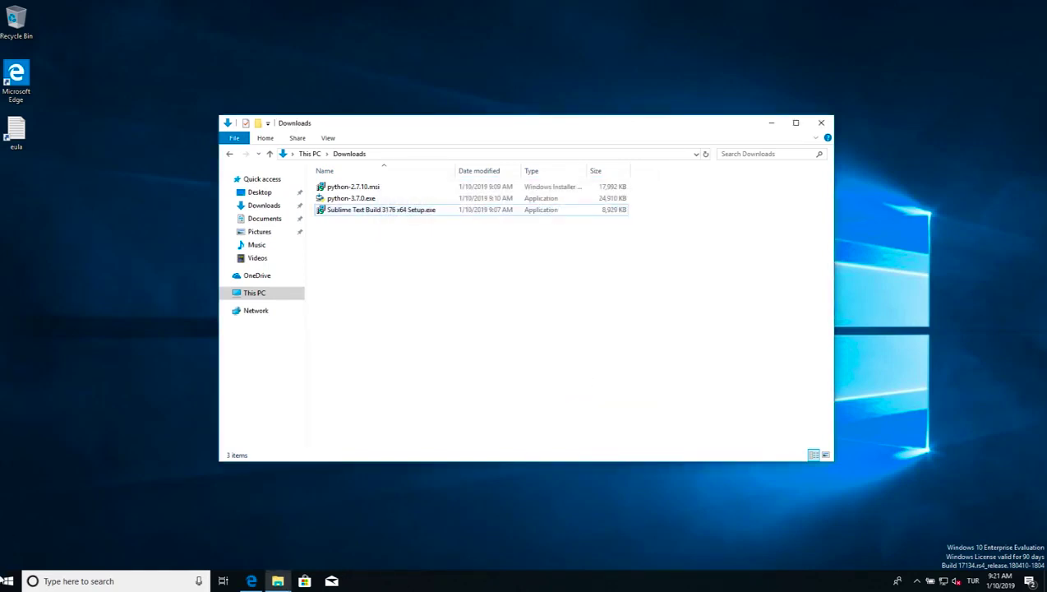
Step: Search Windows for "sublime", launch Sublime Text 3 and maximize its window
left_click(4, 577)
type("sublime")
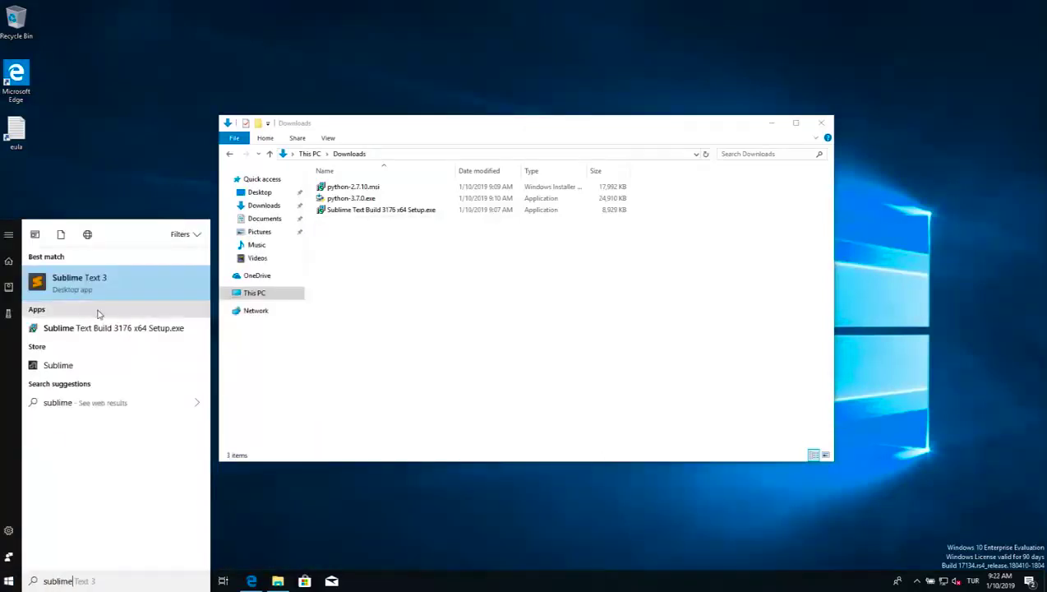
left_click(129, 290)
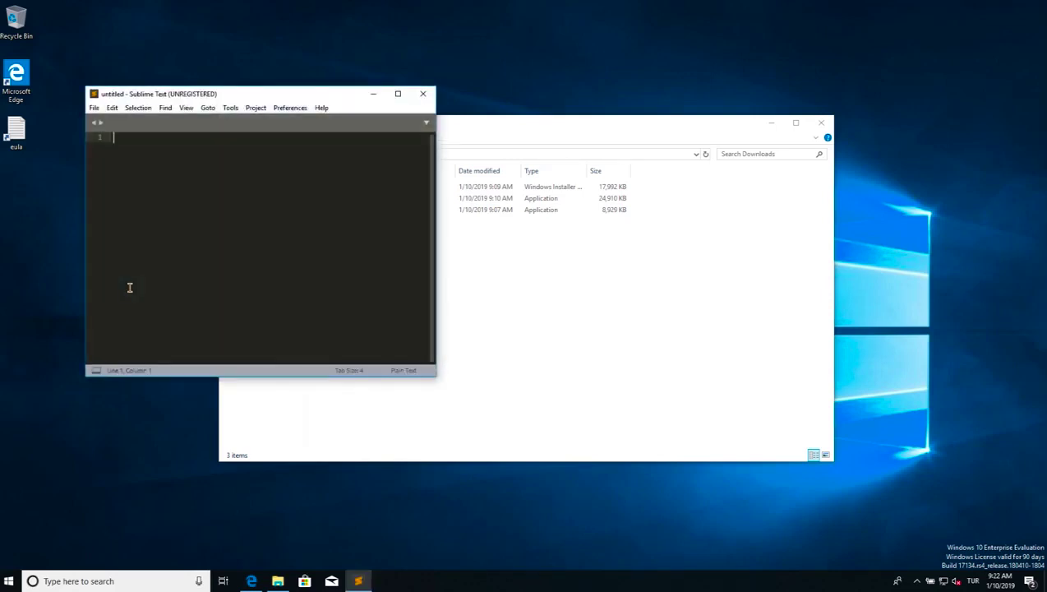
double_click(180, 93)
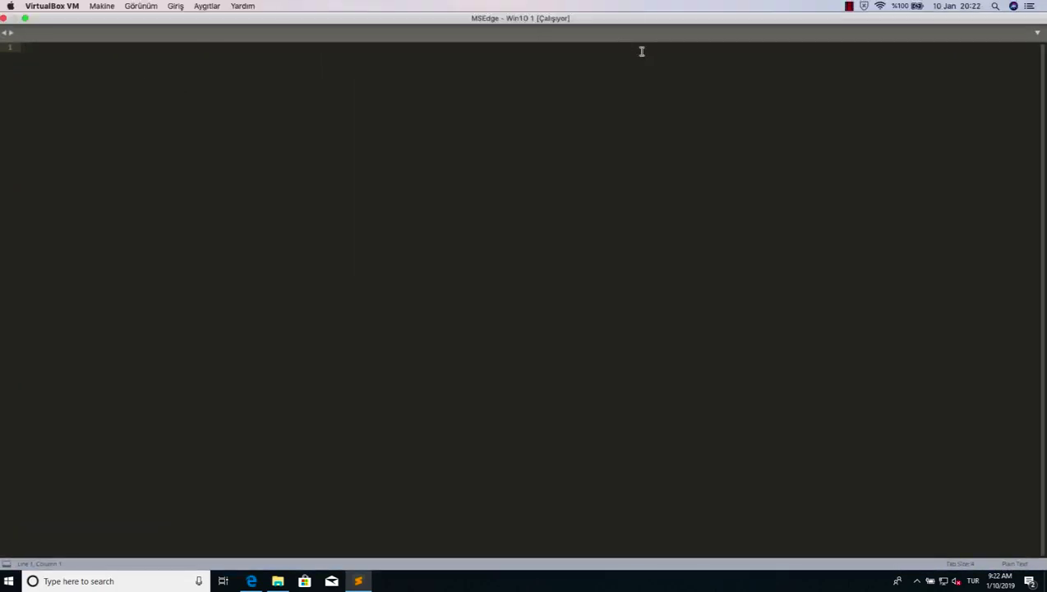
left_click(4, 17)
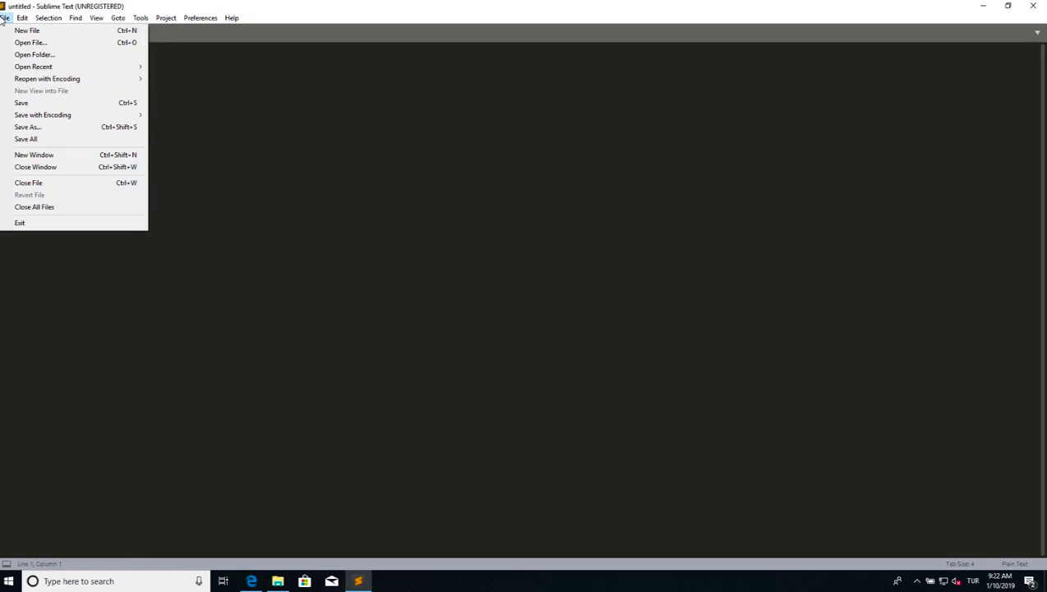
mouse_move(98, 23)
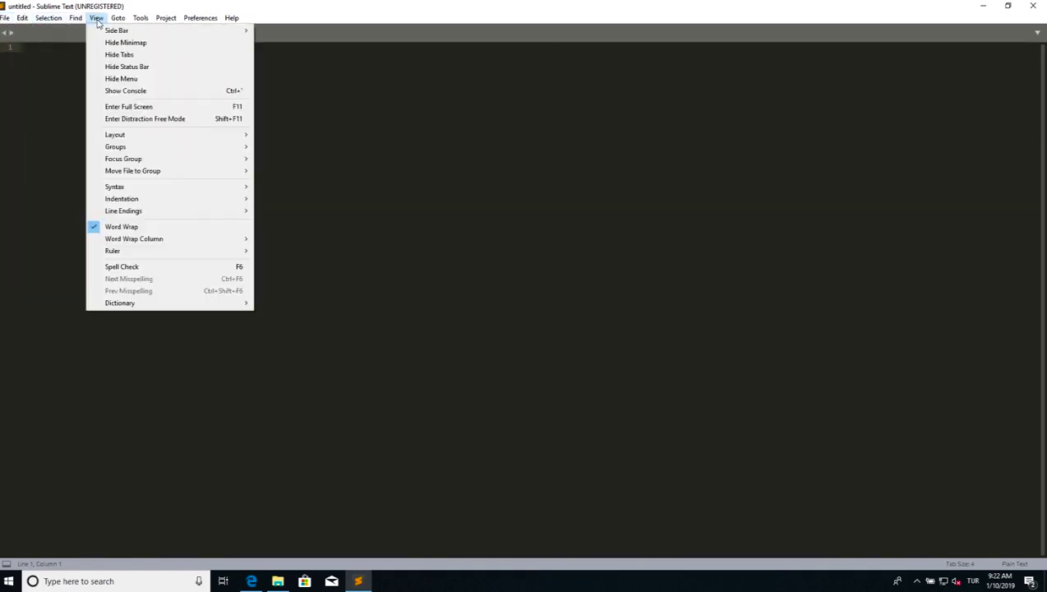
left_click(97, 19)
Step: Open Sublime Text's general preference settings and maximize the settings window
left_click(202, 17)
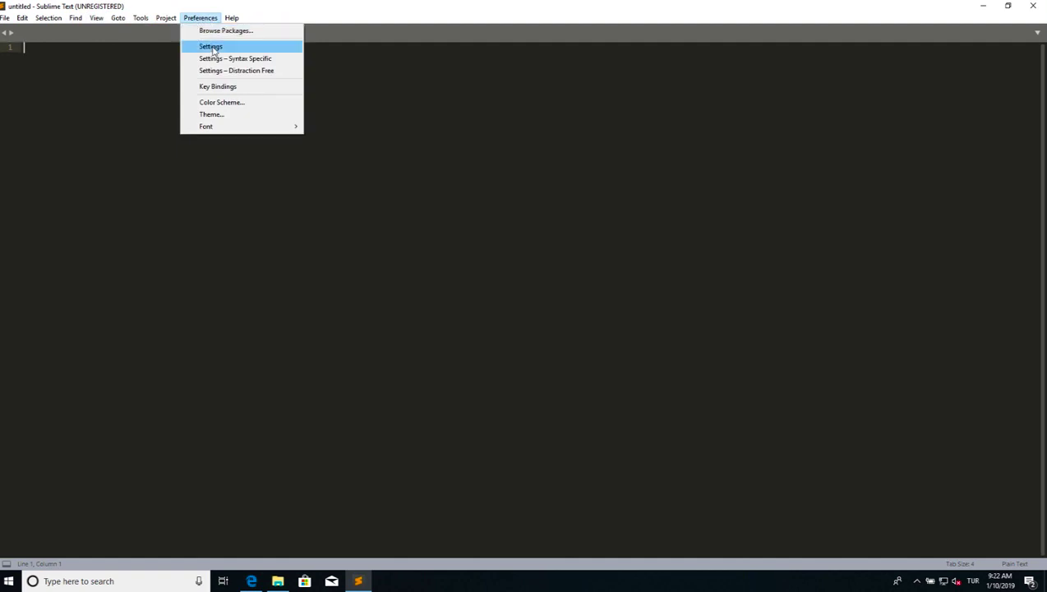
left_click(211, 47)
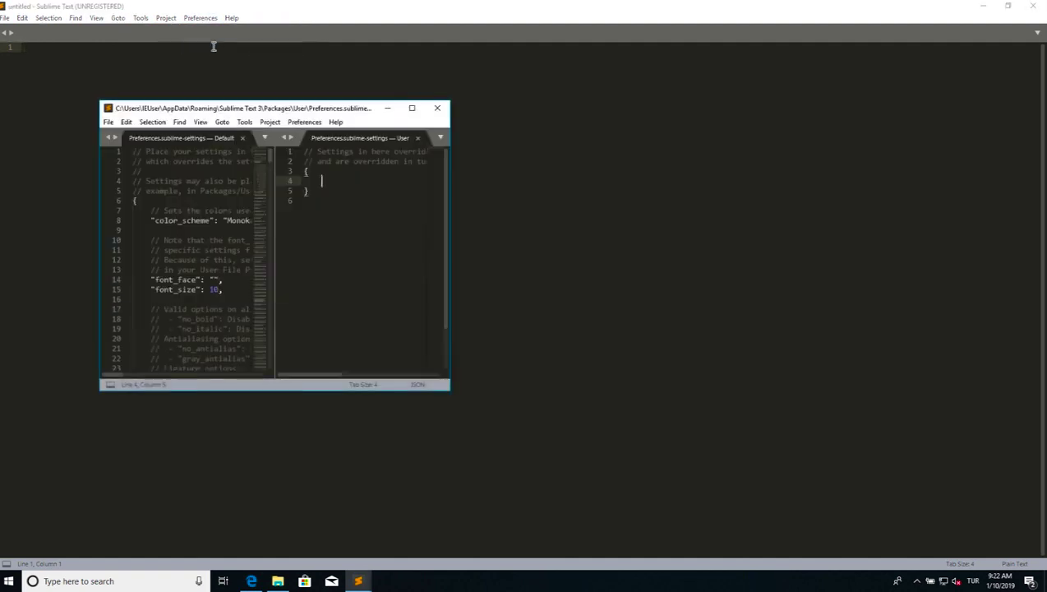
double_click(276, 109)
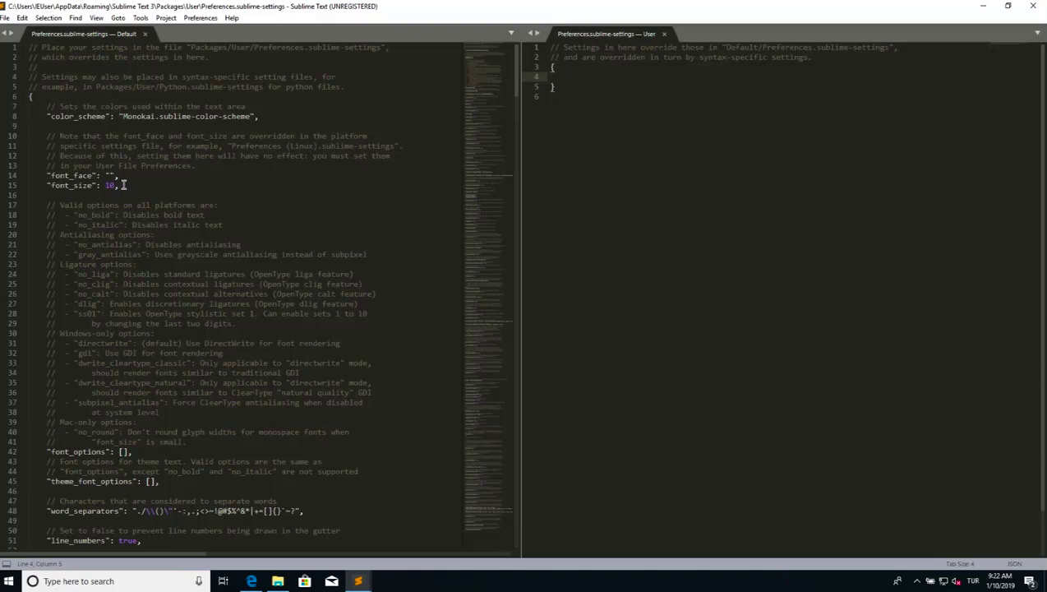
Step: Copy the "font_size": 10, line from the default settings between the braces of the user settings file
left_click_drag(120, 186, 47, 186)
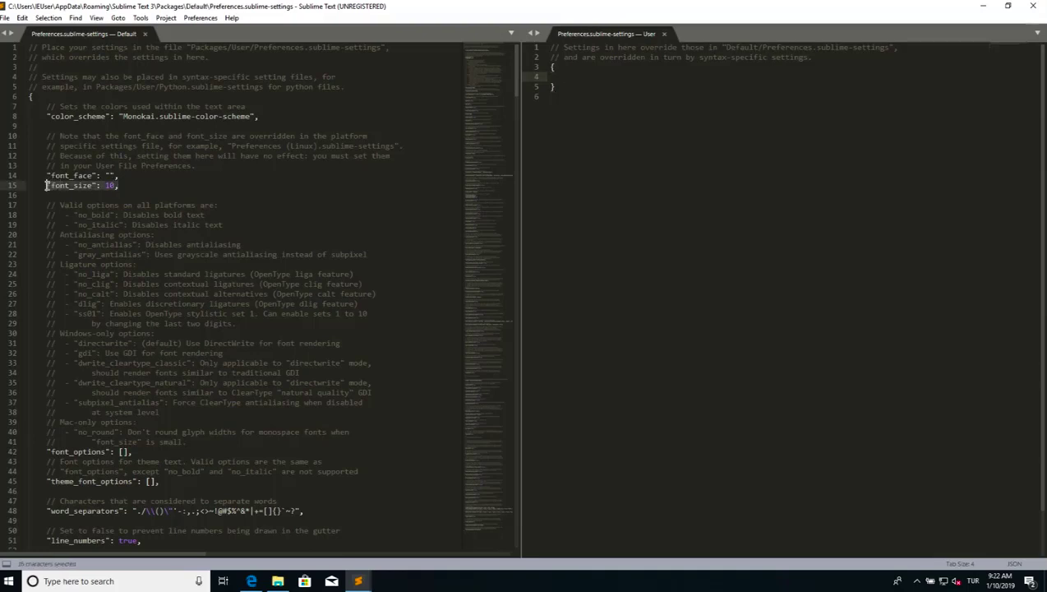
right_click(57, 184)
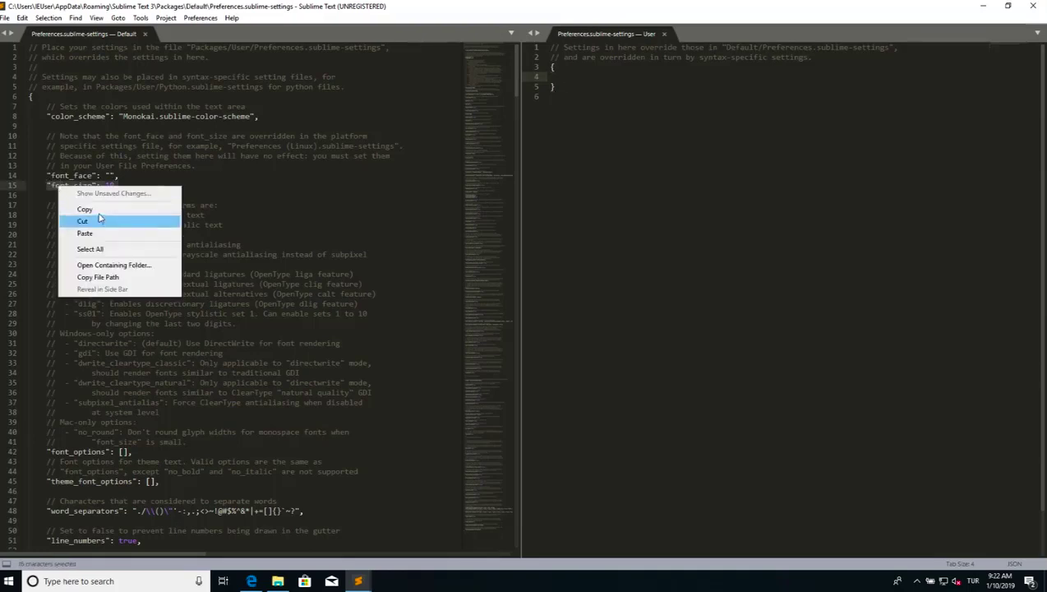
left_click(89, 209)
left_click(567, 76)
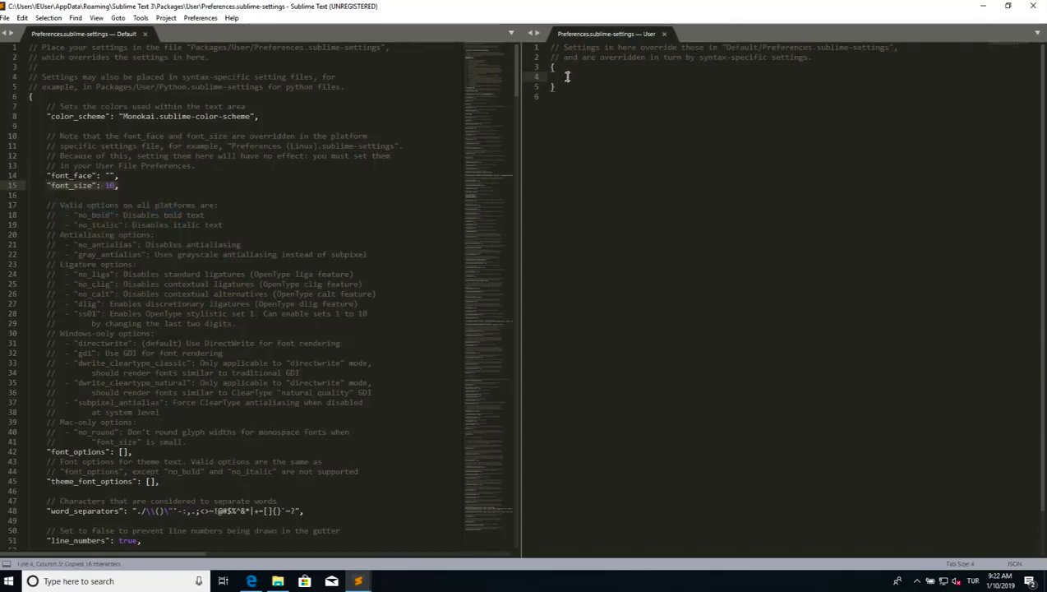
right_click(567, 77)
left_click(607, 125)
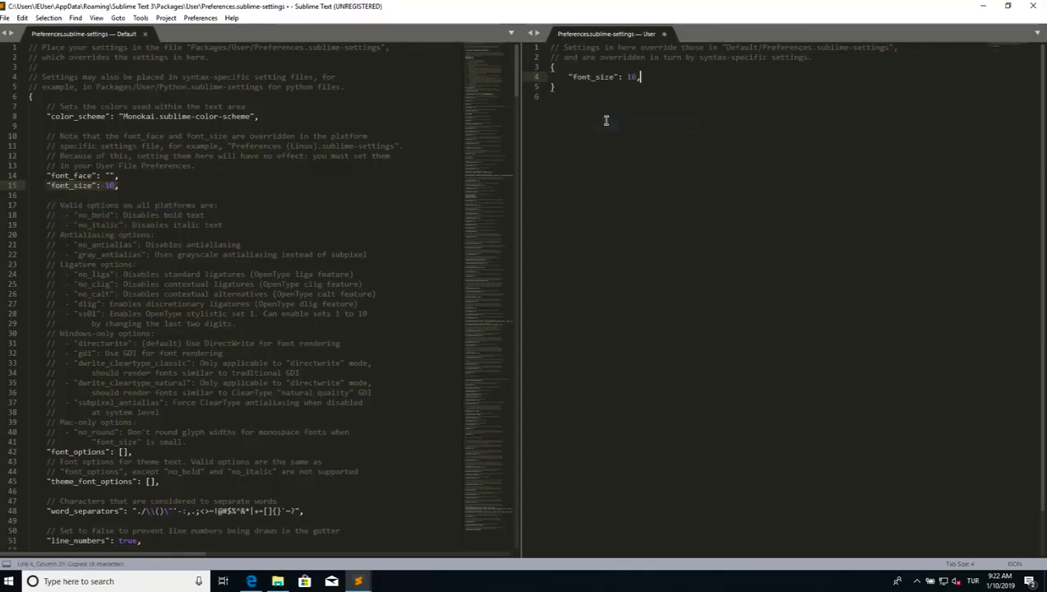
Step: Set font_size to 28 in the user settings, save the file and close the settings
key("BackSpace")
type("28")
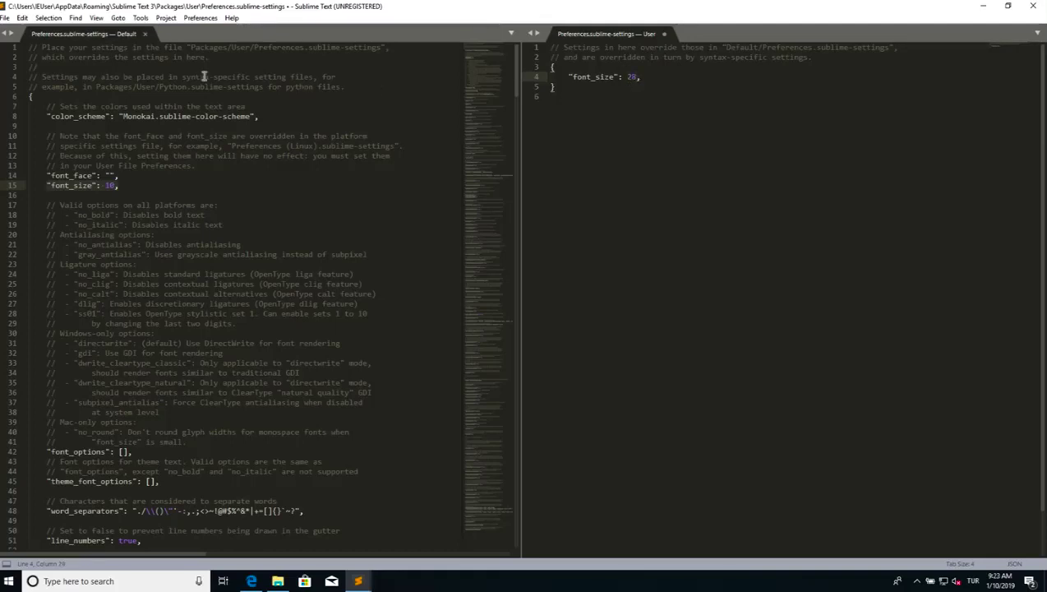
left_click(5, 17)
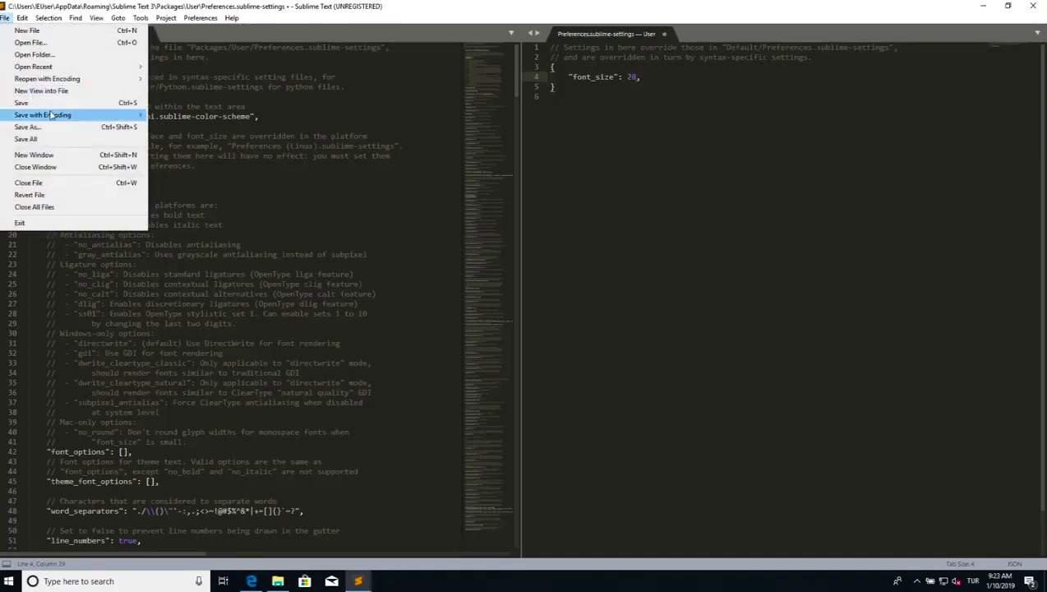
left_click(53, 103)
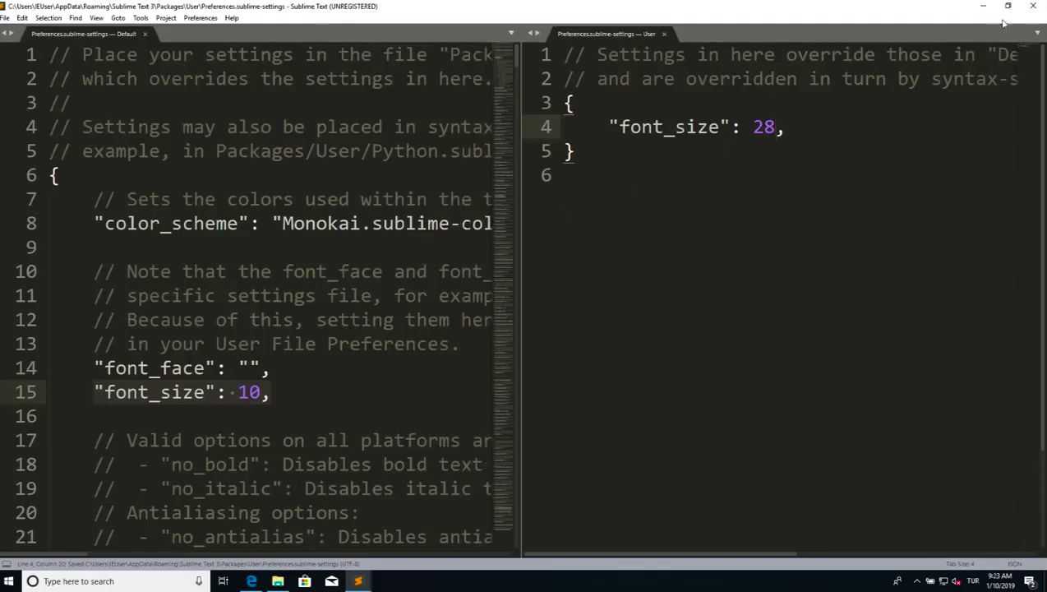
left_click(143, 35)
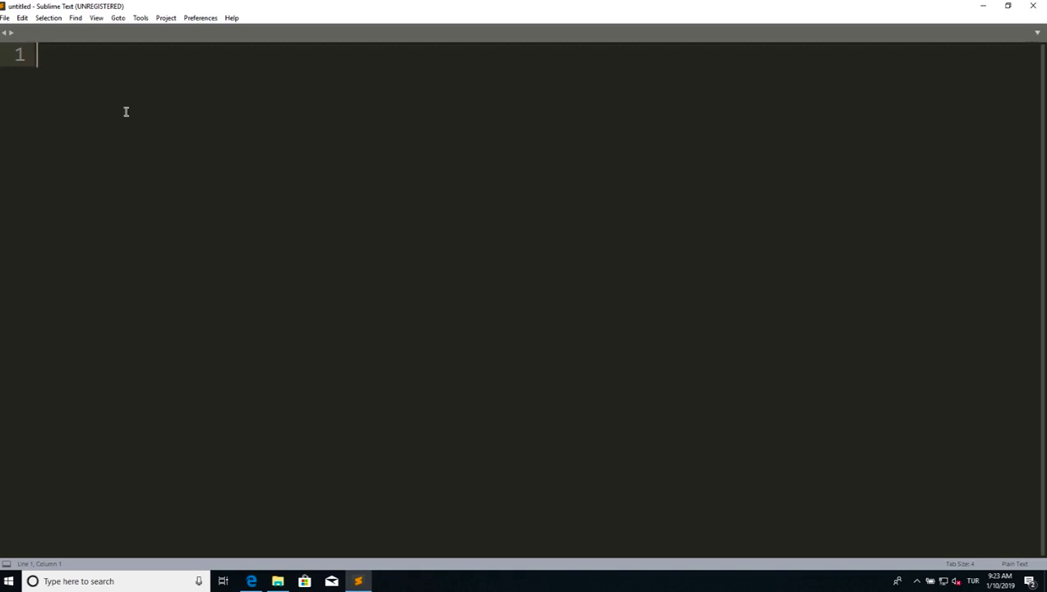
Step: Write print("hello") on the first line of the untitled file
type("pr")
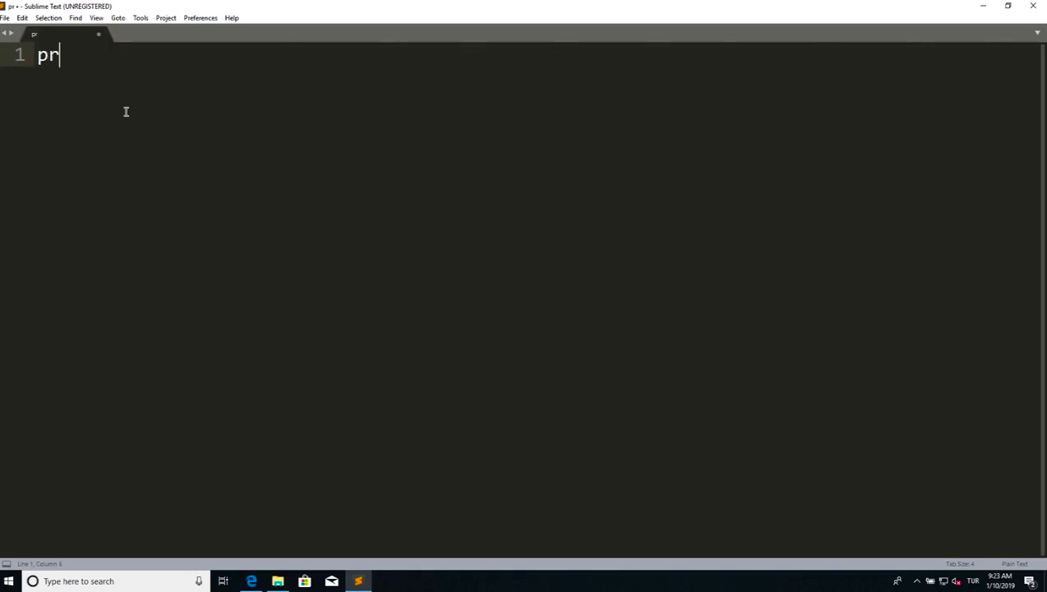
type("int(\"hello")
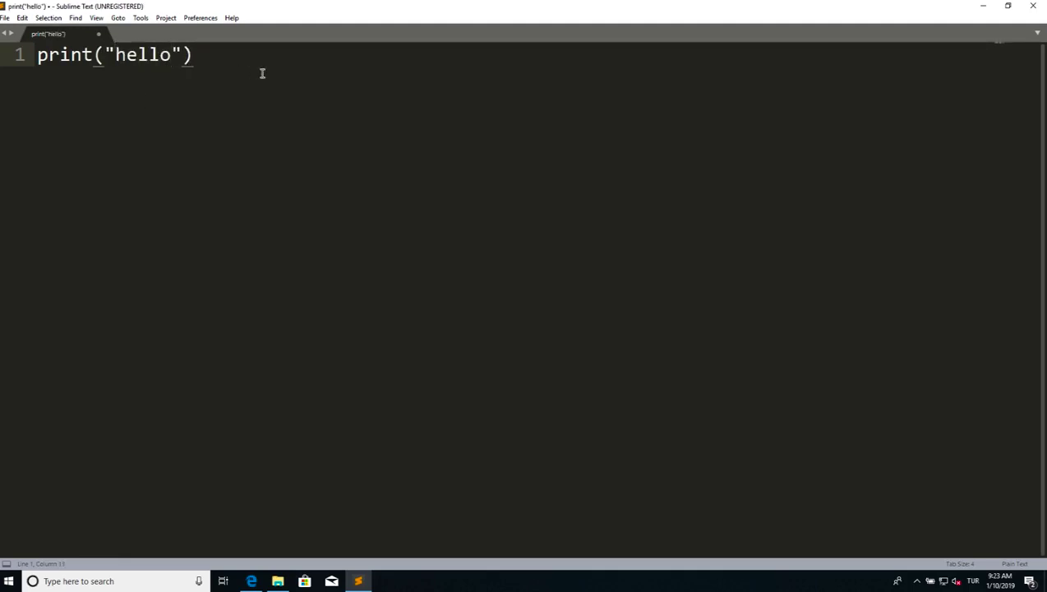
Step: Save the file as hello.py on the Desktop and close the editor
left_click(5, 17)
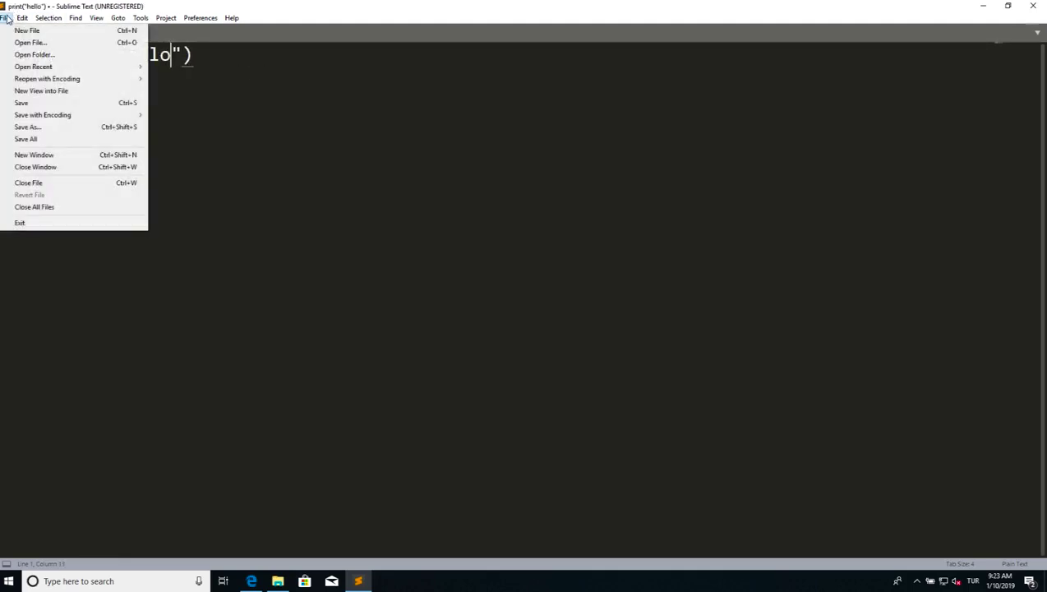
left_click(46, 126)
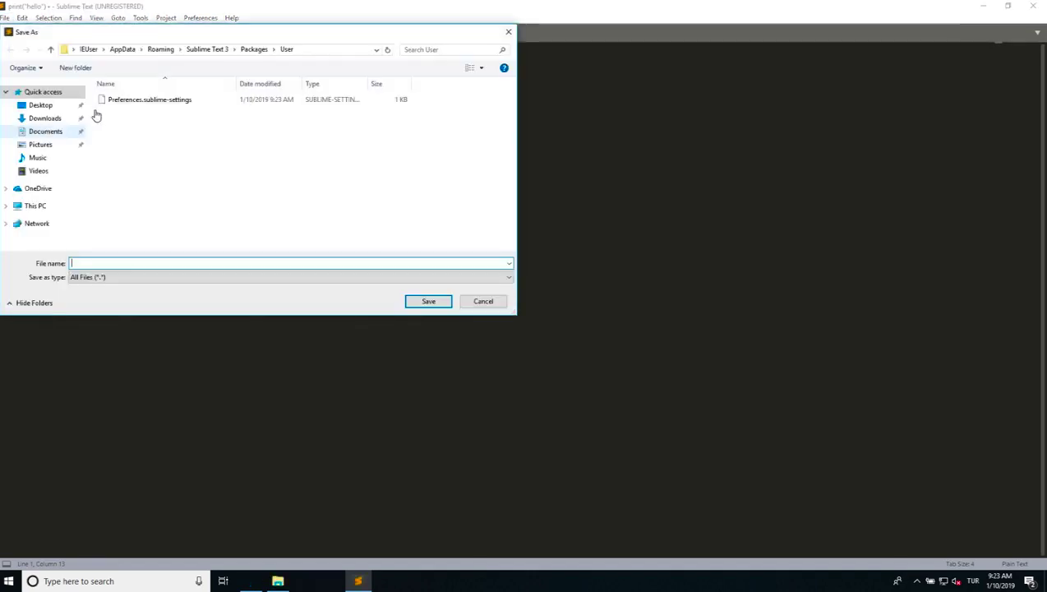
left_click(47, 106)
left_click(145, 263)
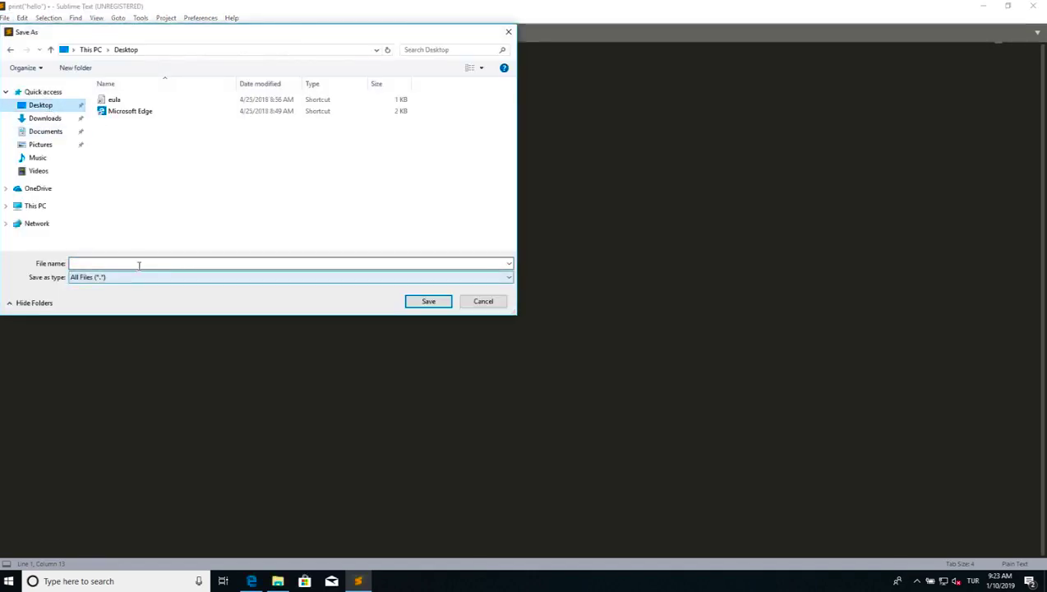
type("py")
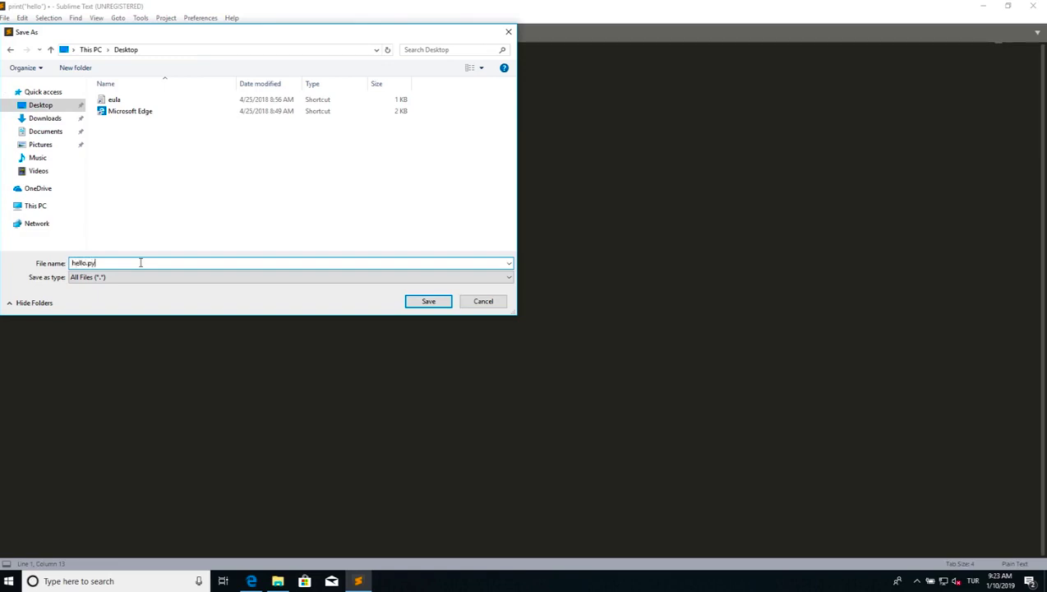
key("Return")
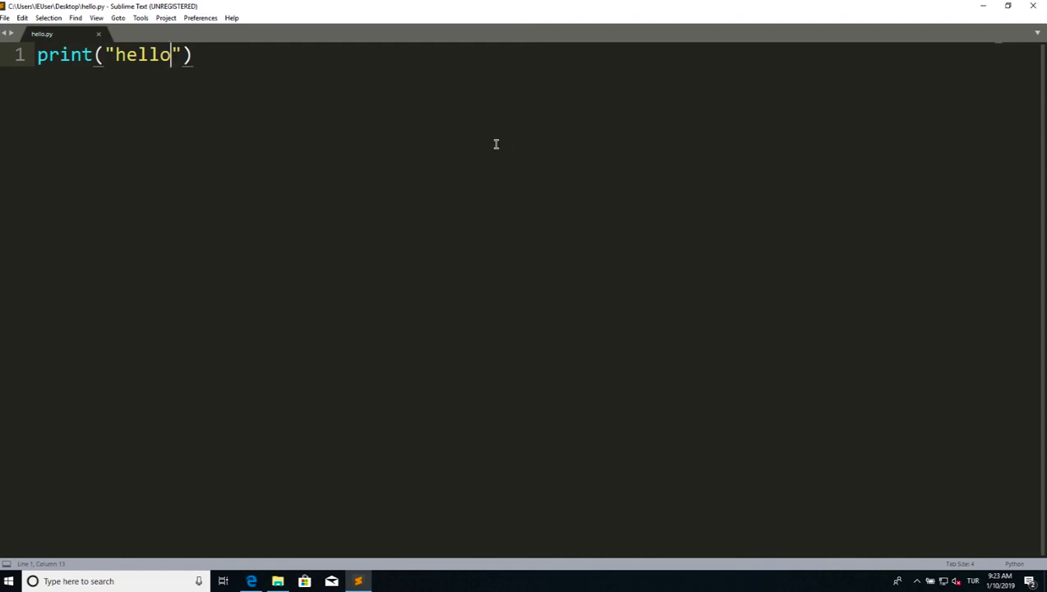
left_click(1034, 7)
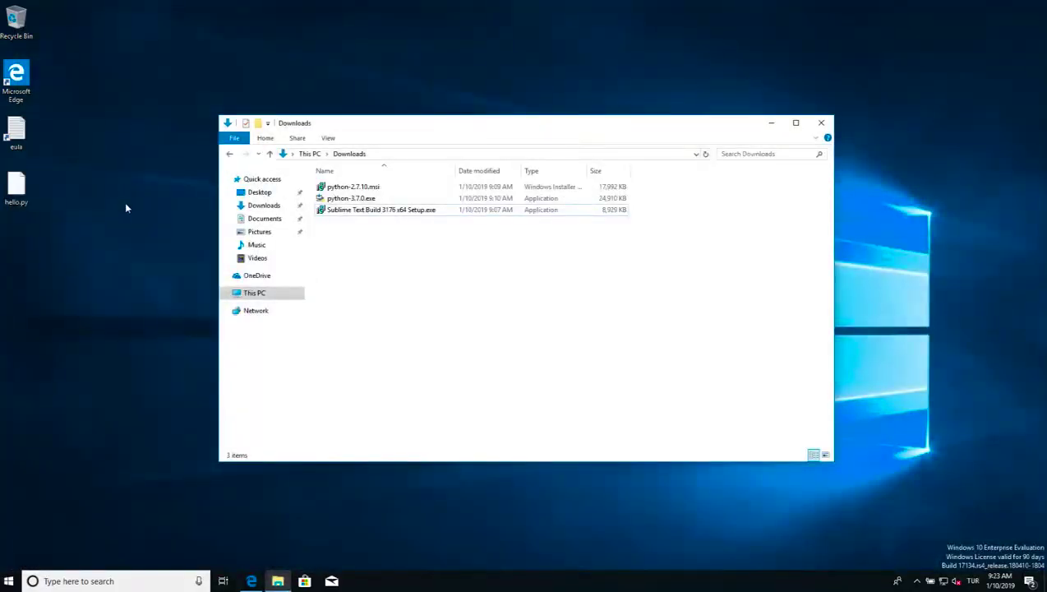
left_click(125, 208)
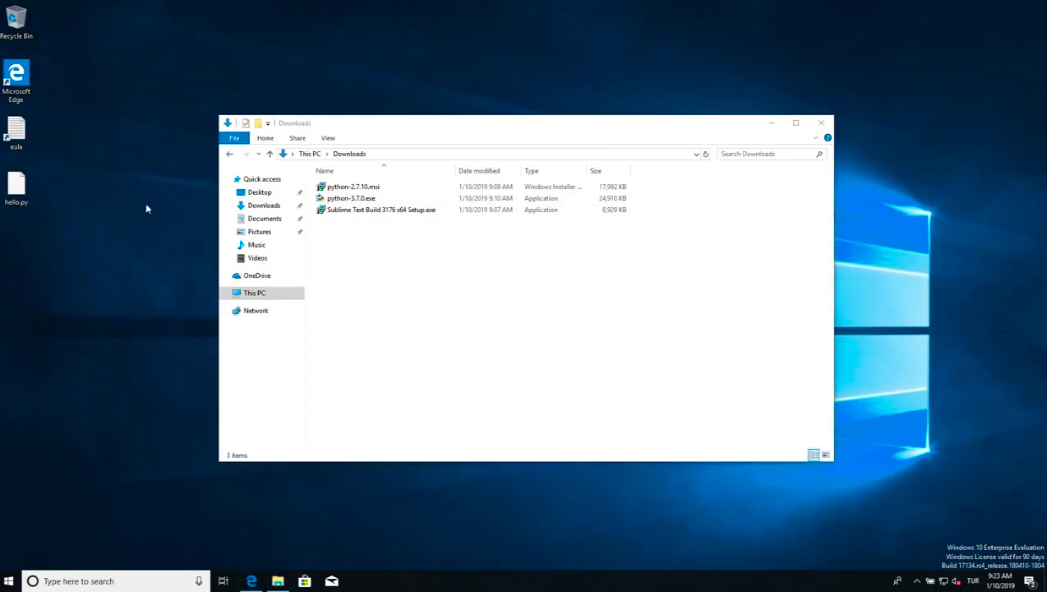
Step: Open hello.py from the desktop with sublime_text.exe from the Sublime Text 3 folder as the default for .py files, and close it
double_click(18, 184)
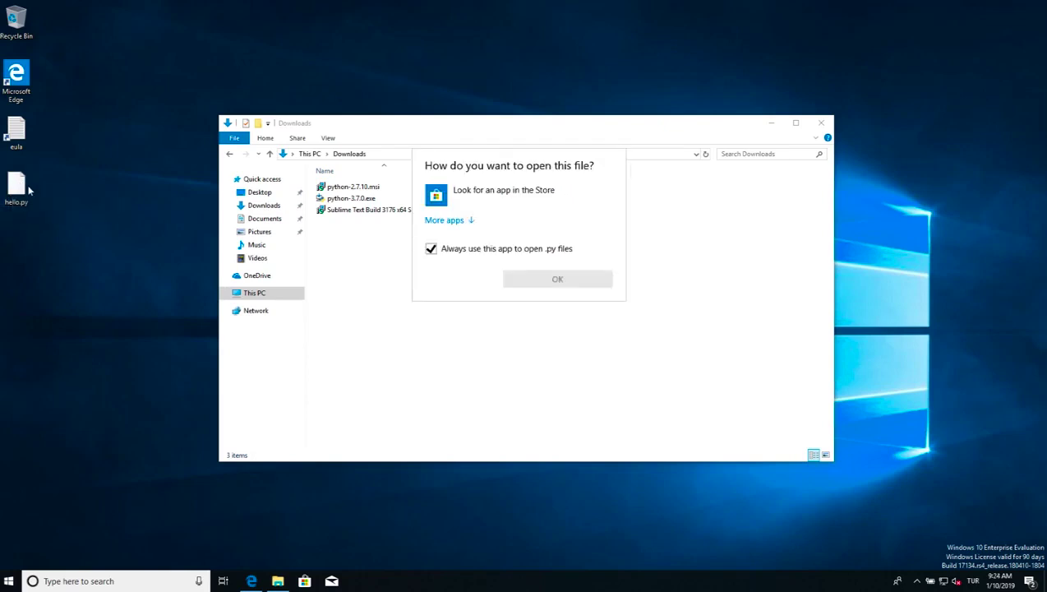
left_click(456, 220)
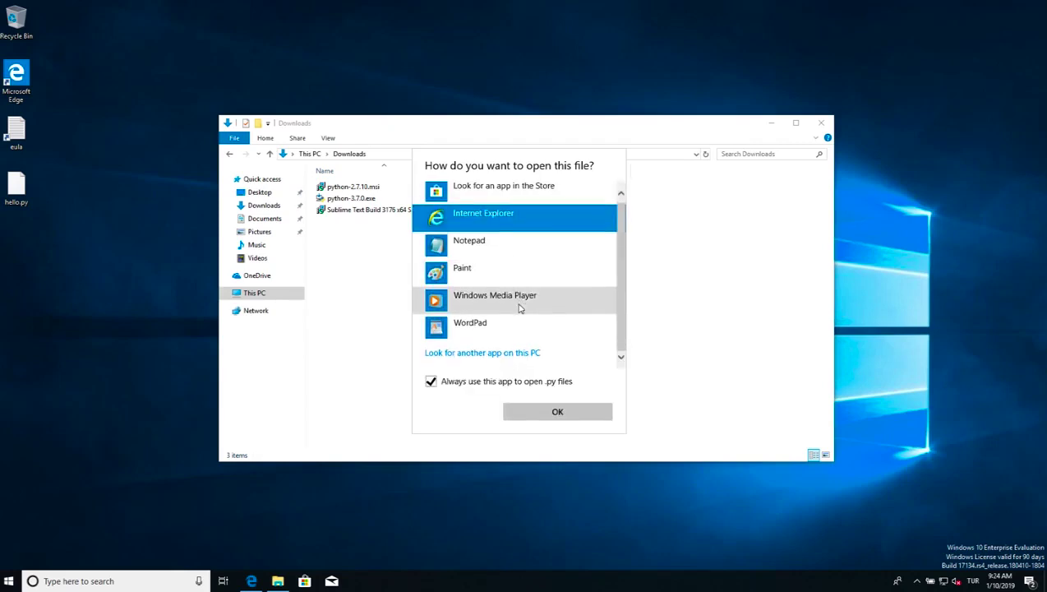
left_click(500, 354)
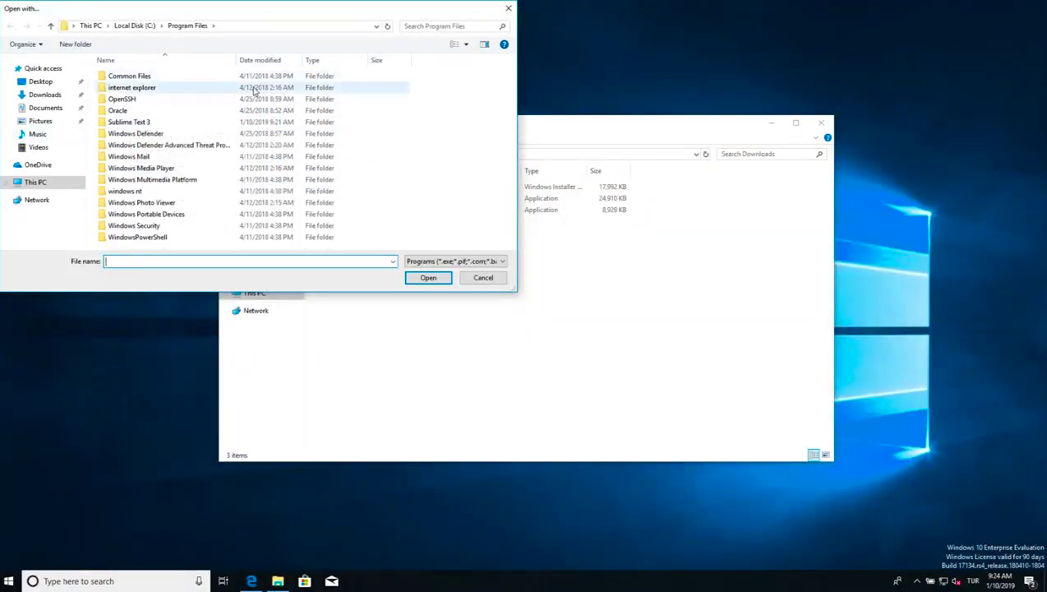
double_click(188, 122)
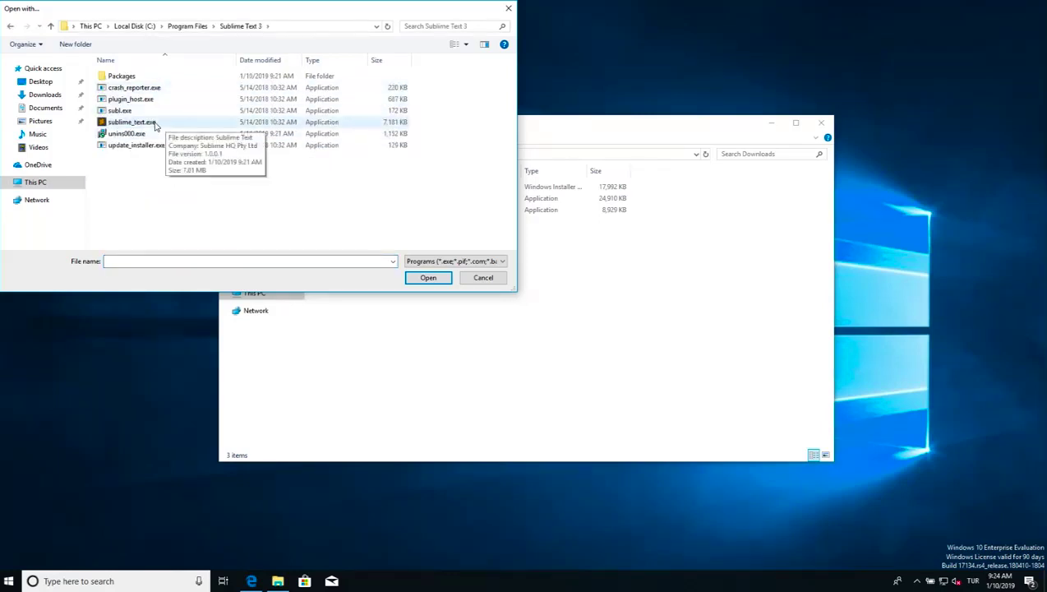
double_click(162, 123)
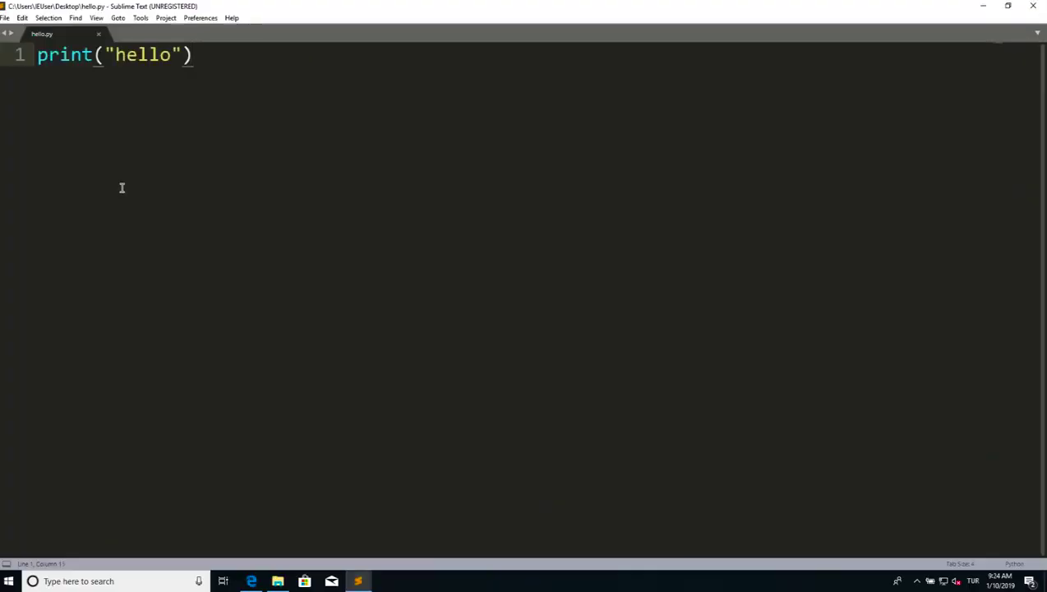
left_click(187, 97)
left_click(1033, 6)
left_click(174, 257)
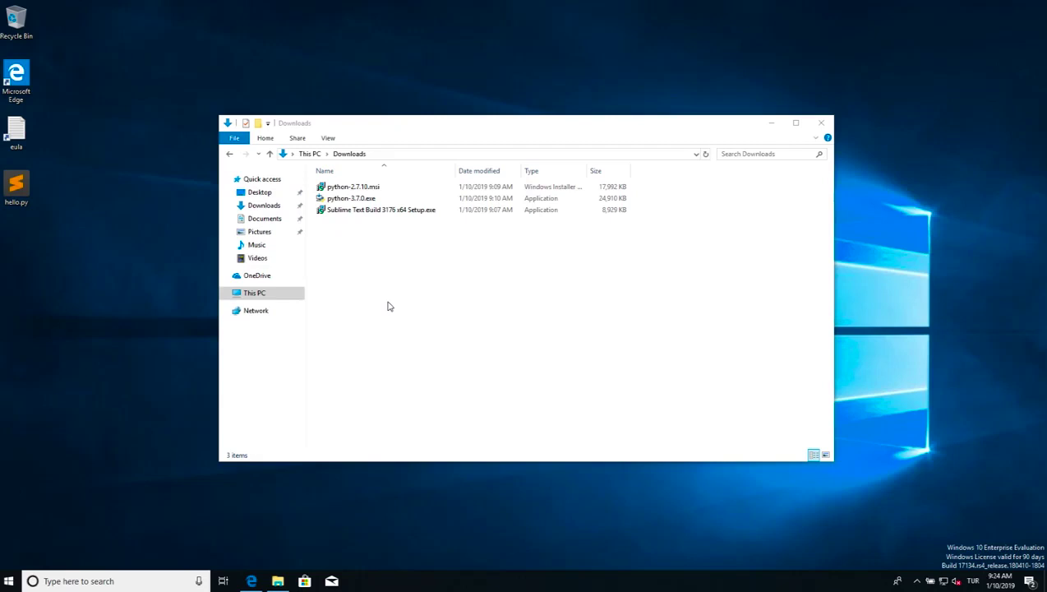
Step: Switch to Microsoft Edge and go to google.com in place of the Sublime Text download page
left_click(251, 579)
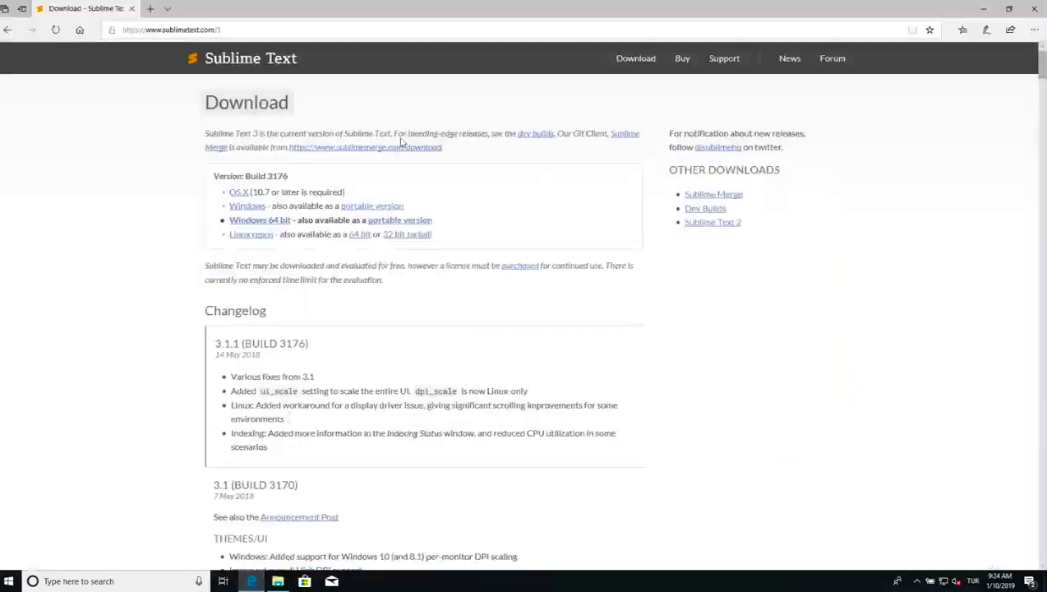
left_click(367, 31)
key("ctrl+a")
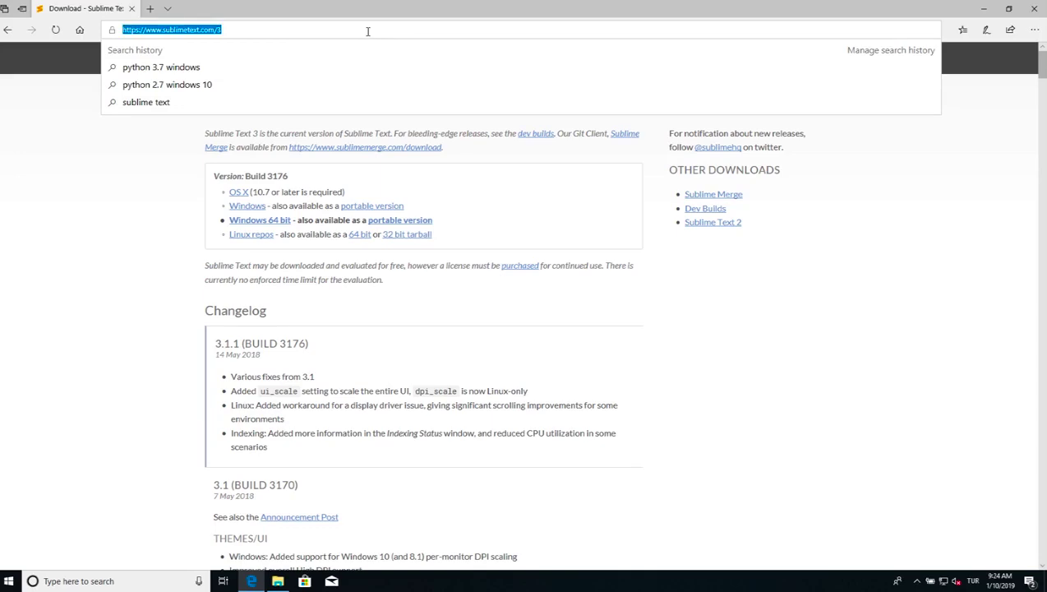
type("google.com/")
key("Return")
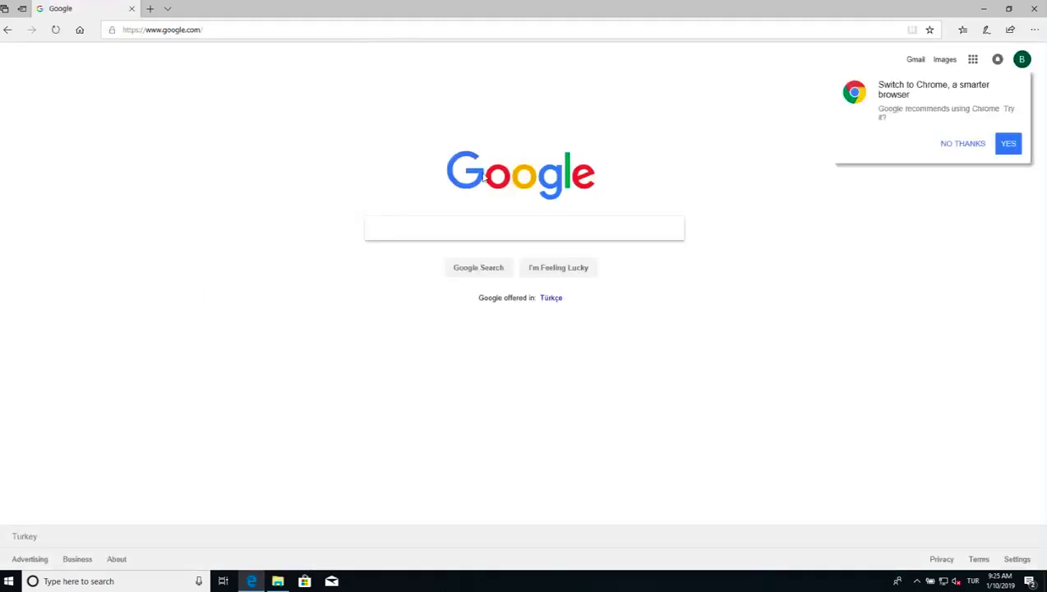
Step: Search Google for "python 3.7 windows download"
type("python ")
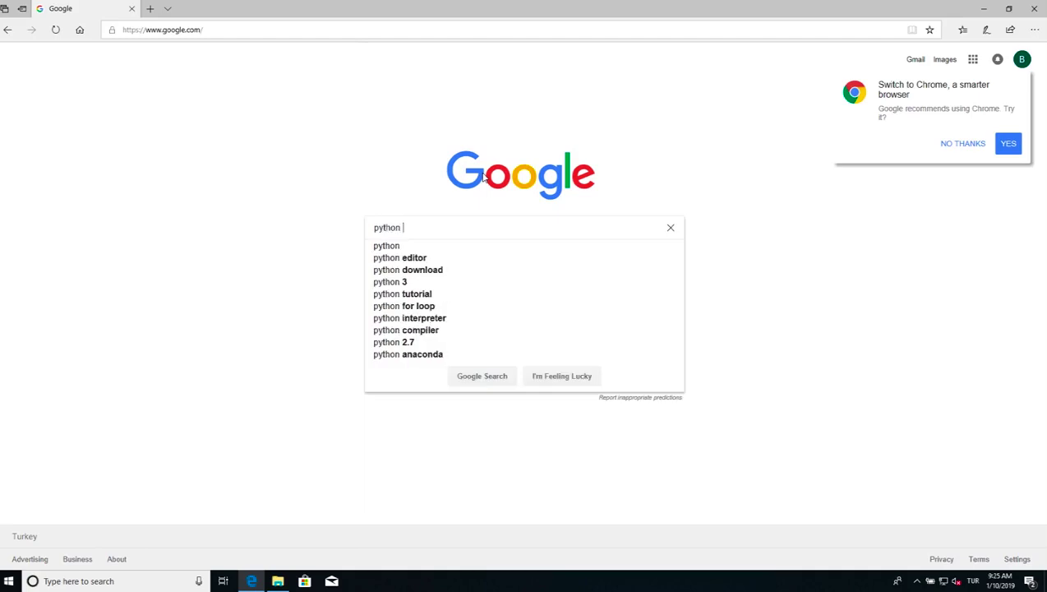
type("3.7")
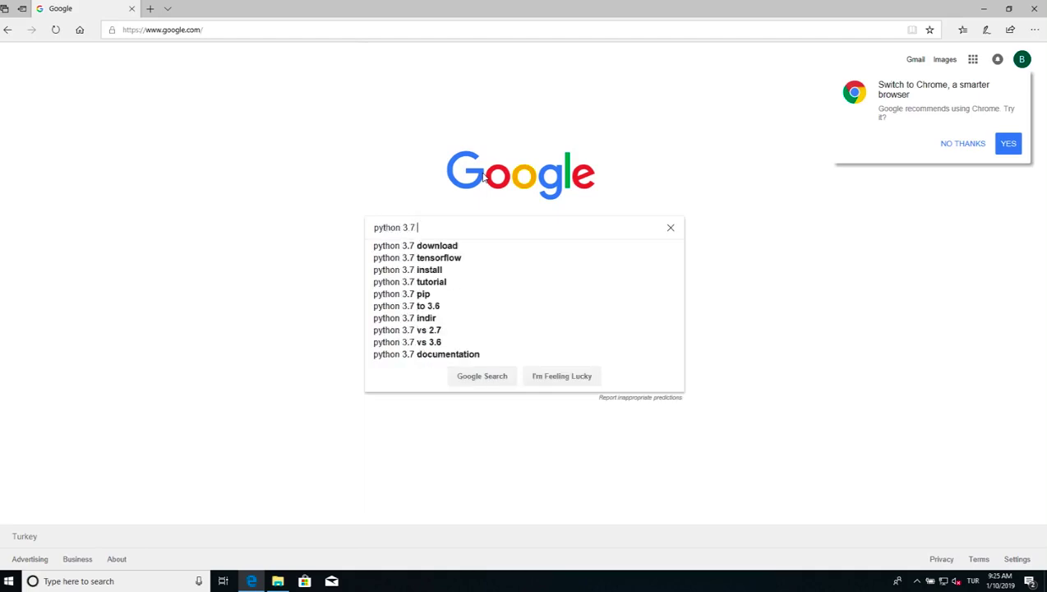
type(" windows ")
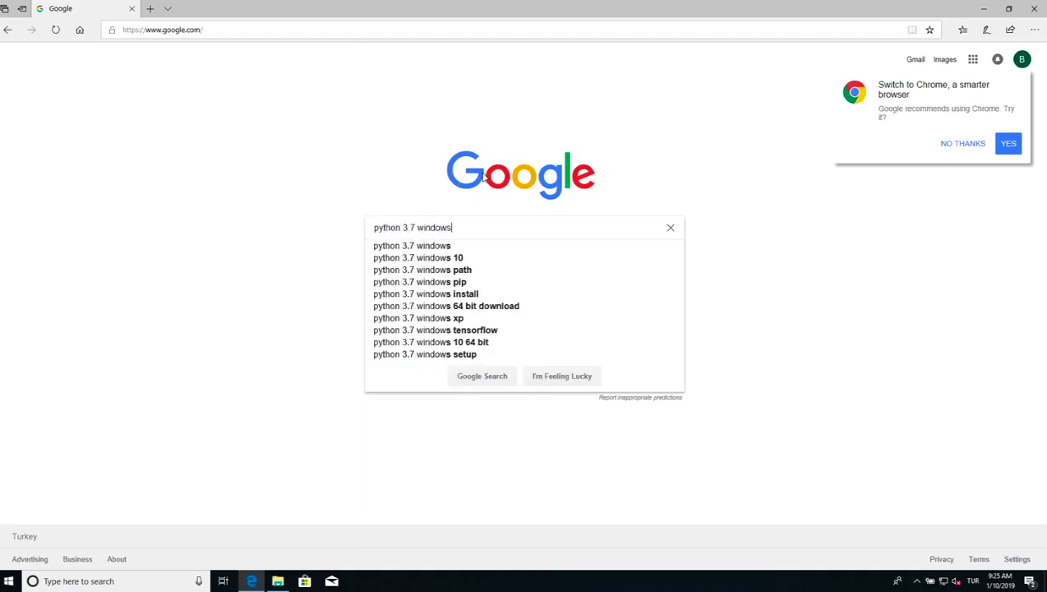
type("download")
key("Return")
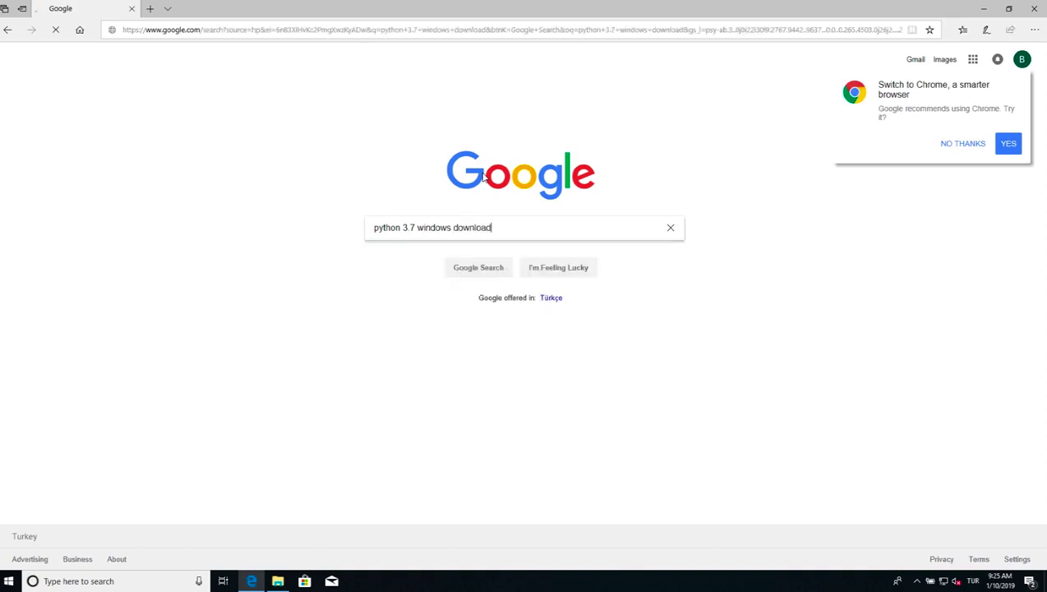
Step: Zoom the browser page to 150%, dismiss the Chrome suggestion and open the Python 3.7.0 release result from Python.org
left_click(1034, 30)
left_click(1016, 97)
left_click(1016, 97)
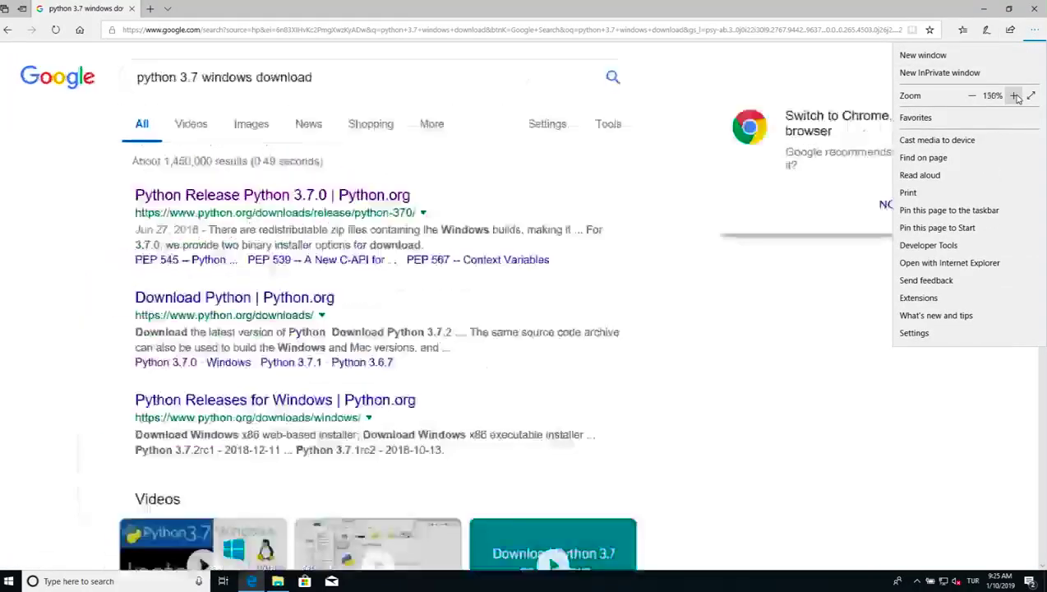
left_click(582, 194)
left_click(945, 204)
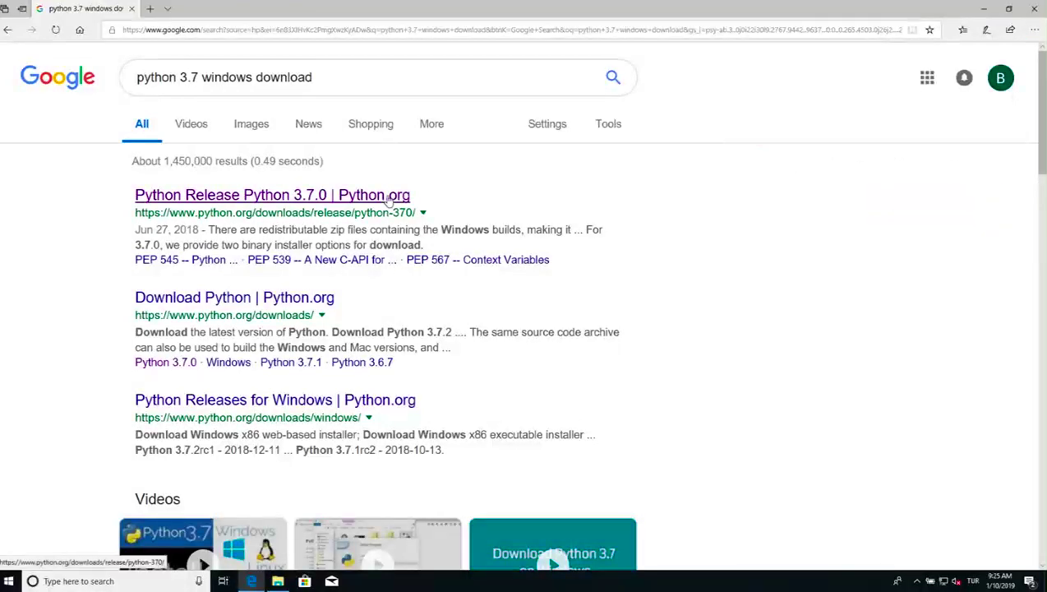
left_click(345, 198)
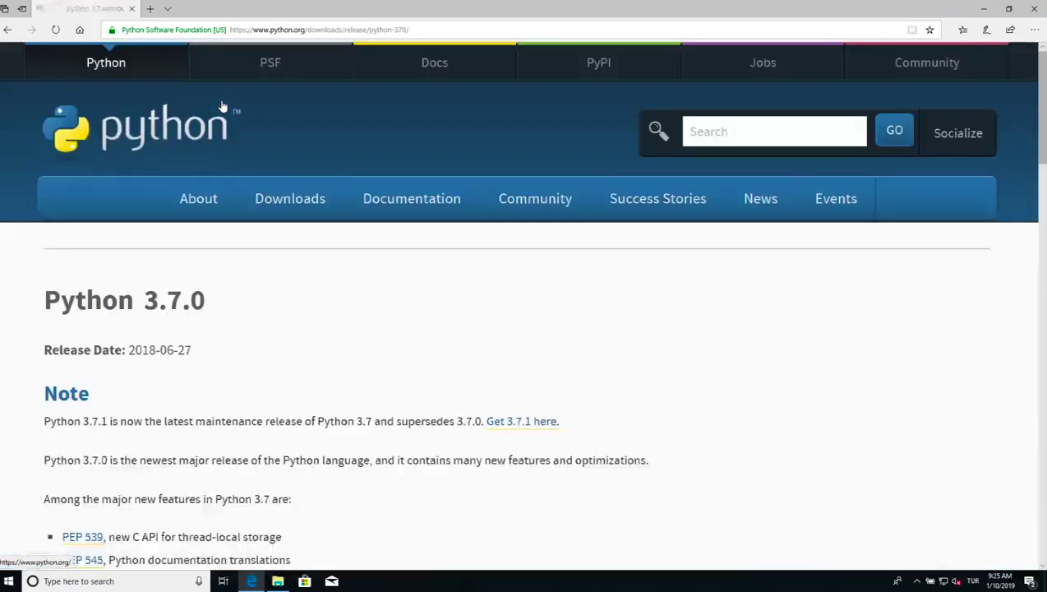
Step: Load google.com in a new browser tab and decline the suggestion to switch to Chrome
left_click(152, 9)
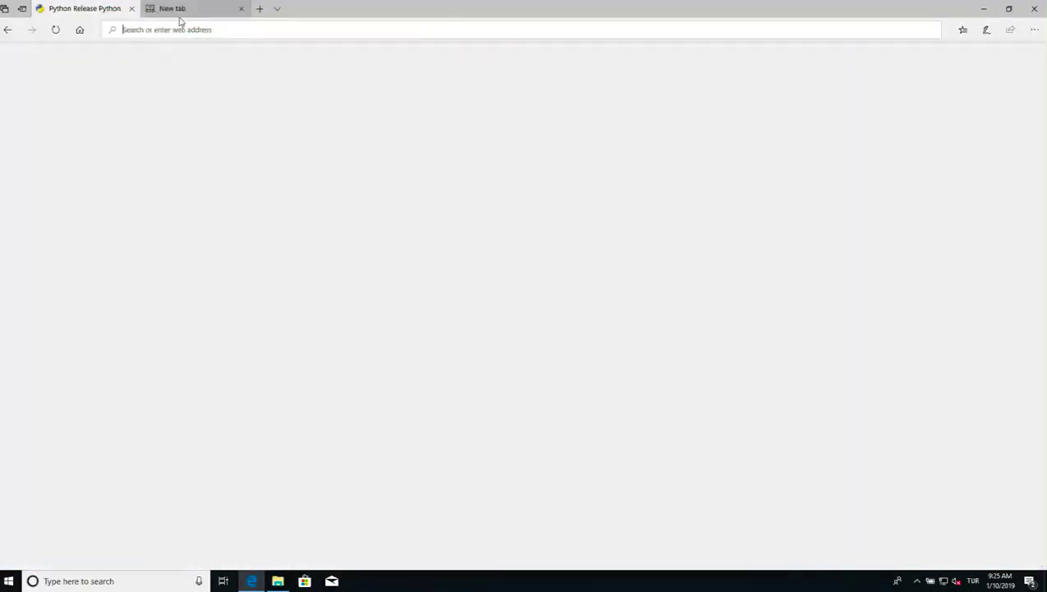
type("goo")
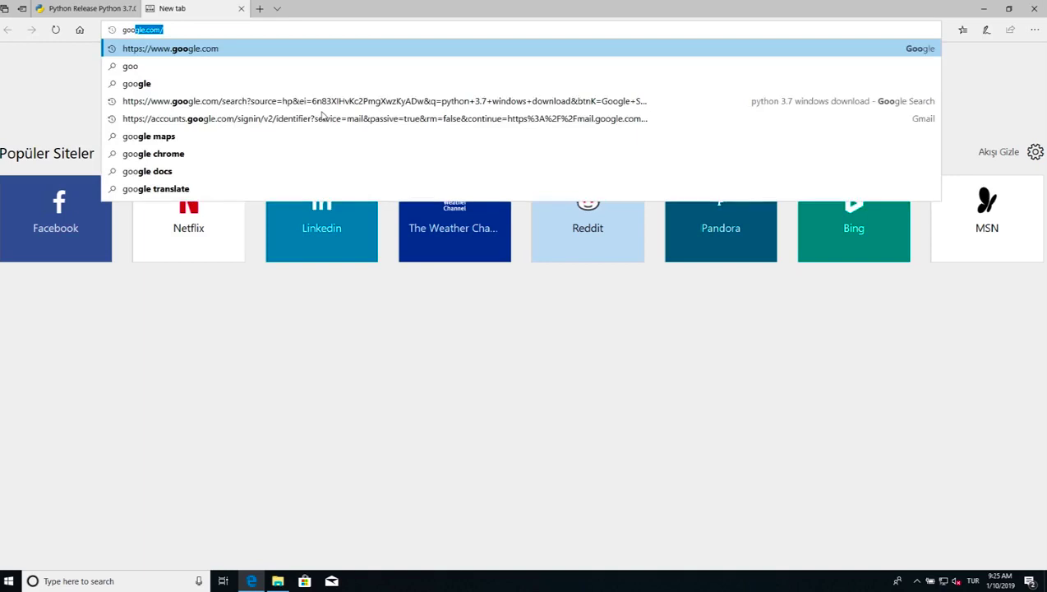
key("Return")
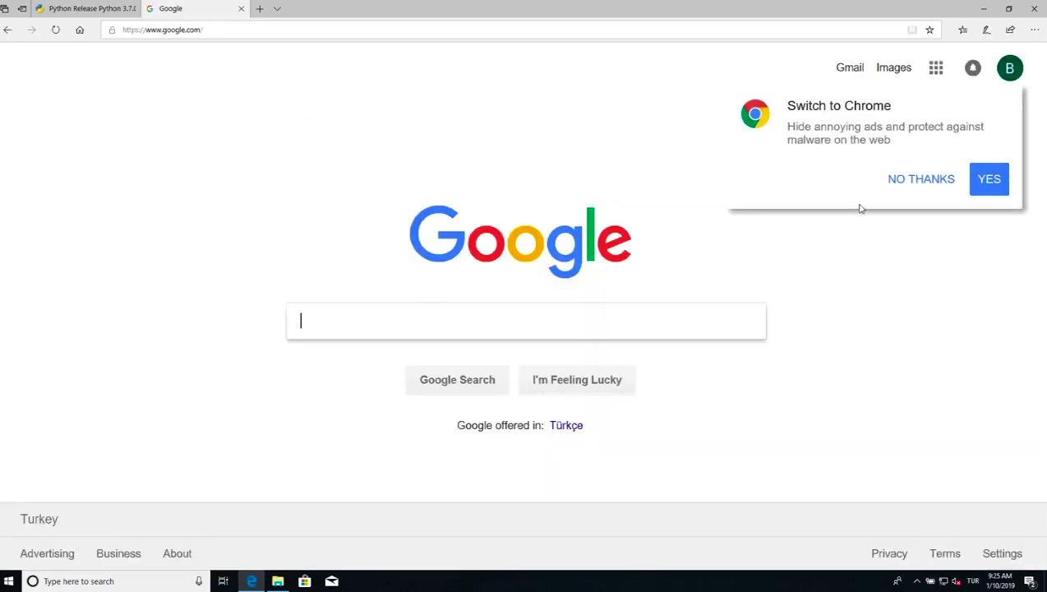
left_click(887, 186)
Step: Search Google for "python 2.7 windows download" and open the Python 2.7.0 Release result from Python.org
left_click(551, 326)
type("python 2.")
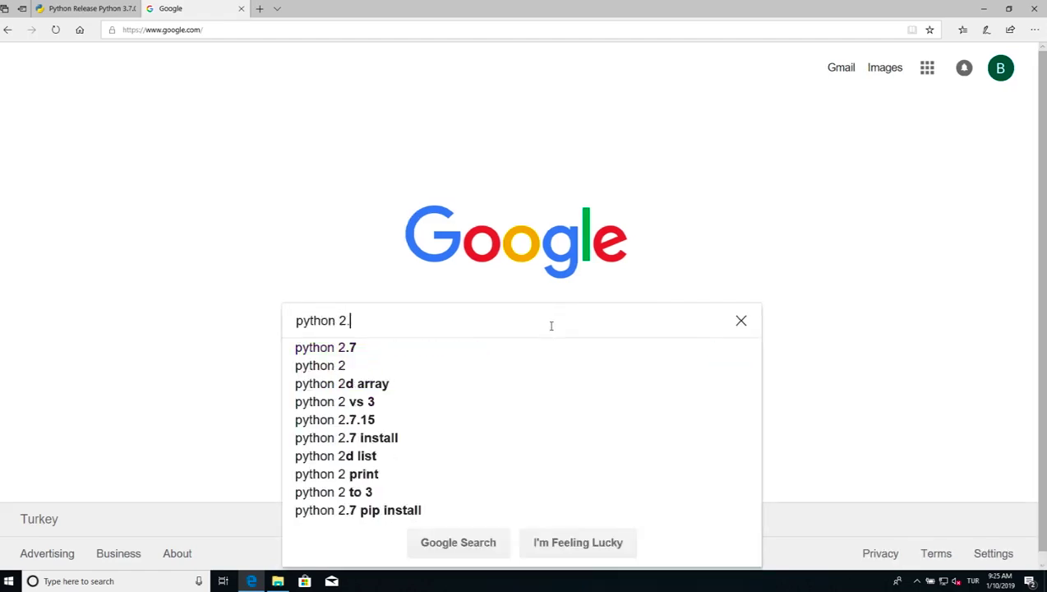
type("7 windows download")
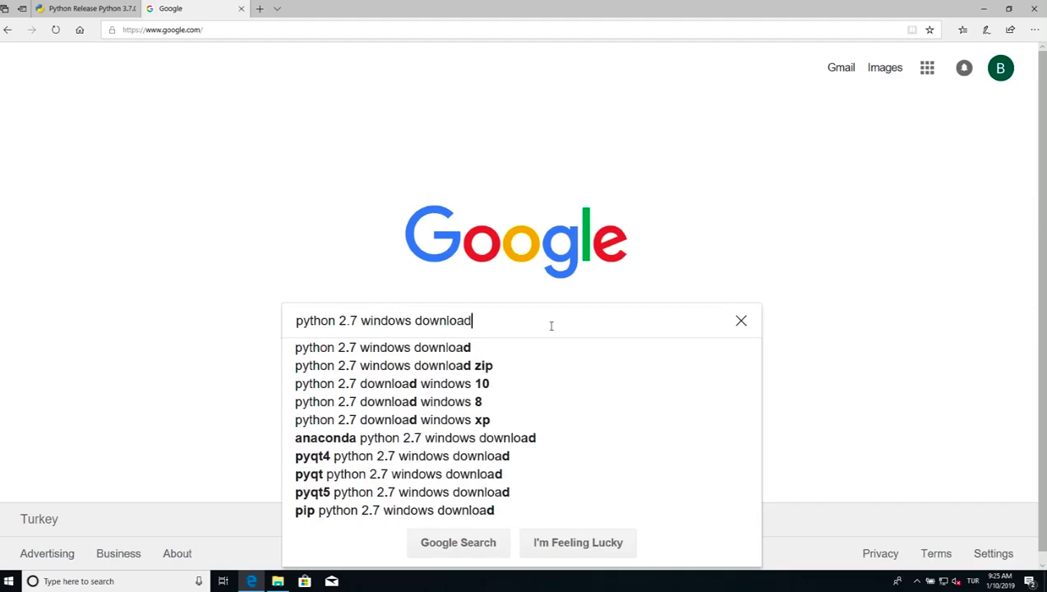
key("Return")
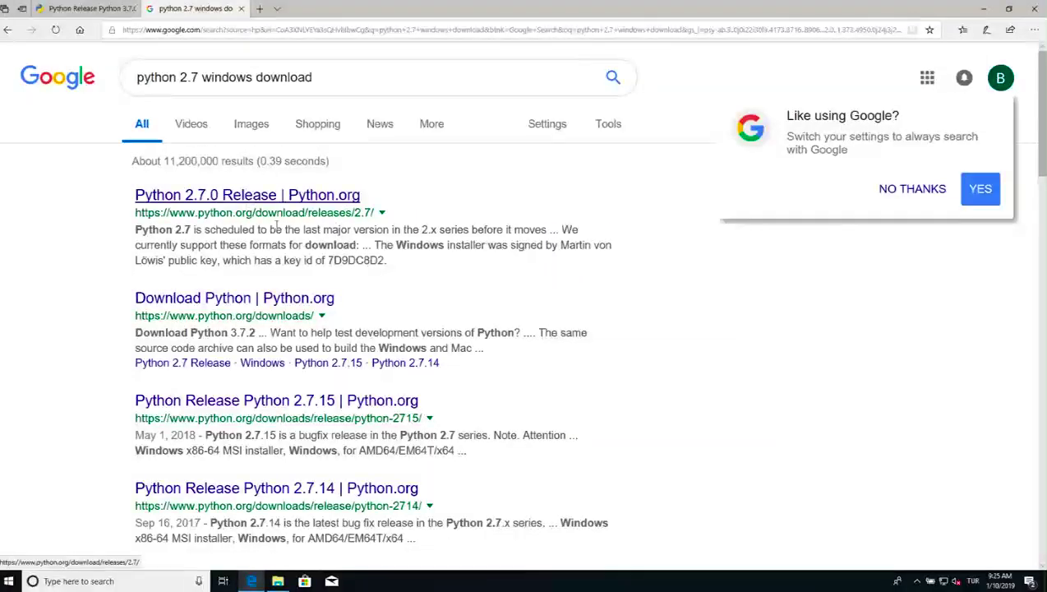
left_click(321, 197)
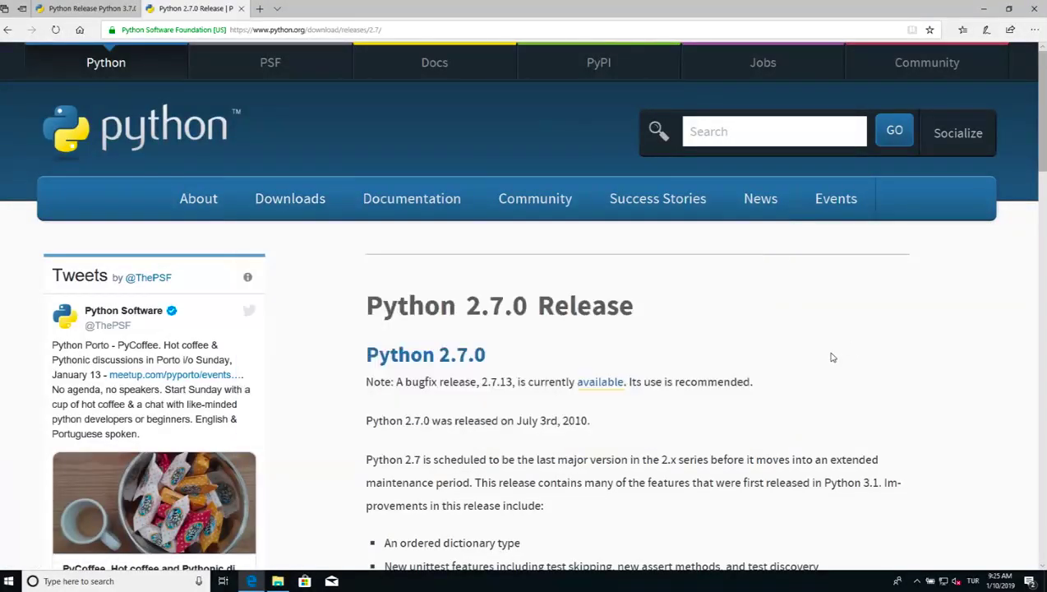
Step: Return to the Python 3.7.0 release page and examine the Windows installers in its Files table
left_click(115, 11)
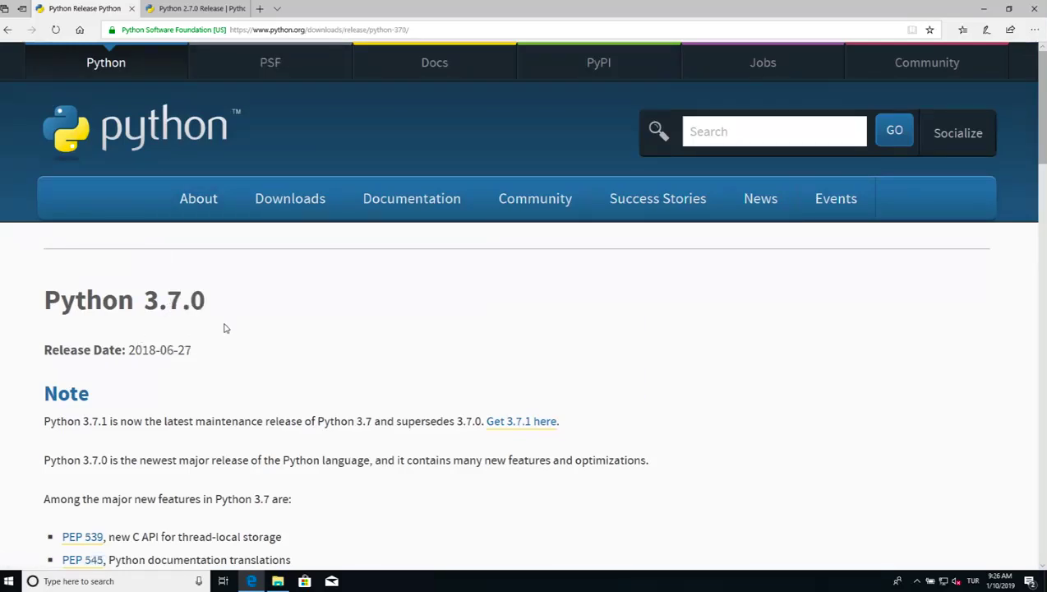
scroll(226, 328, "down", 7)
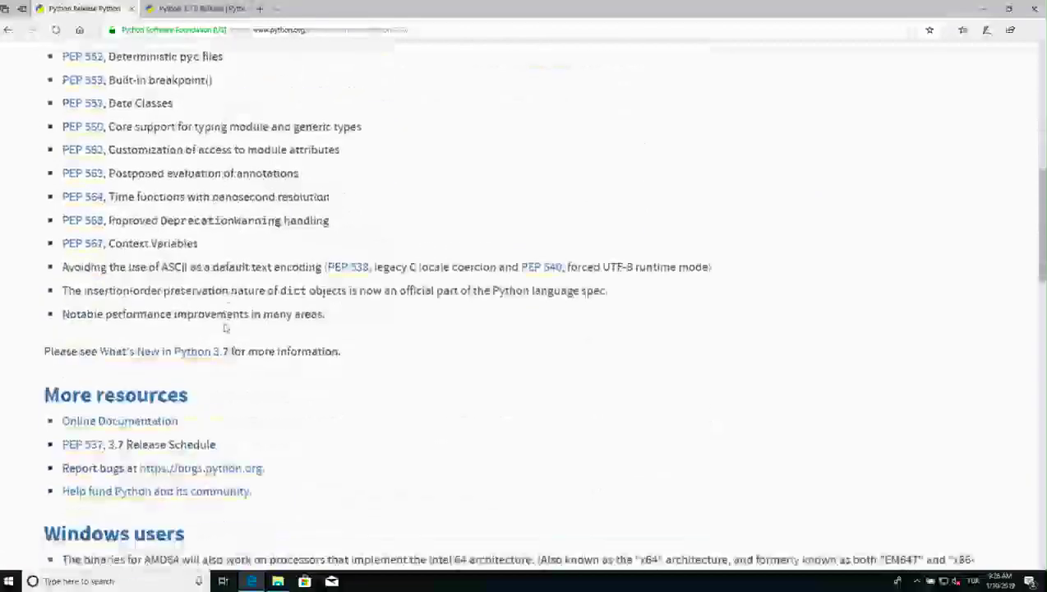
scroll(226, 329, "down", 4)
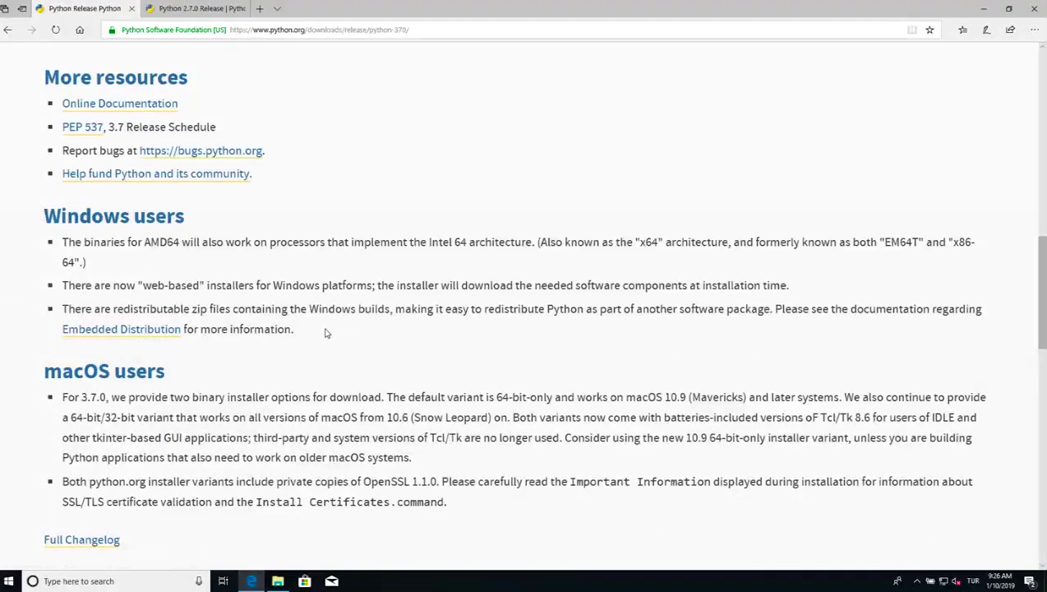
scroll(324, 332, "down", 3)
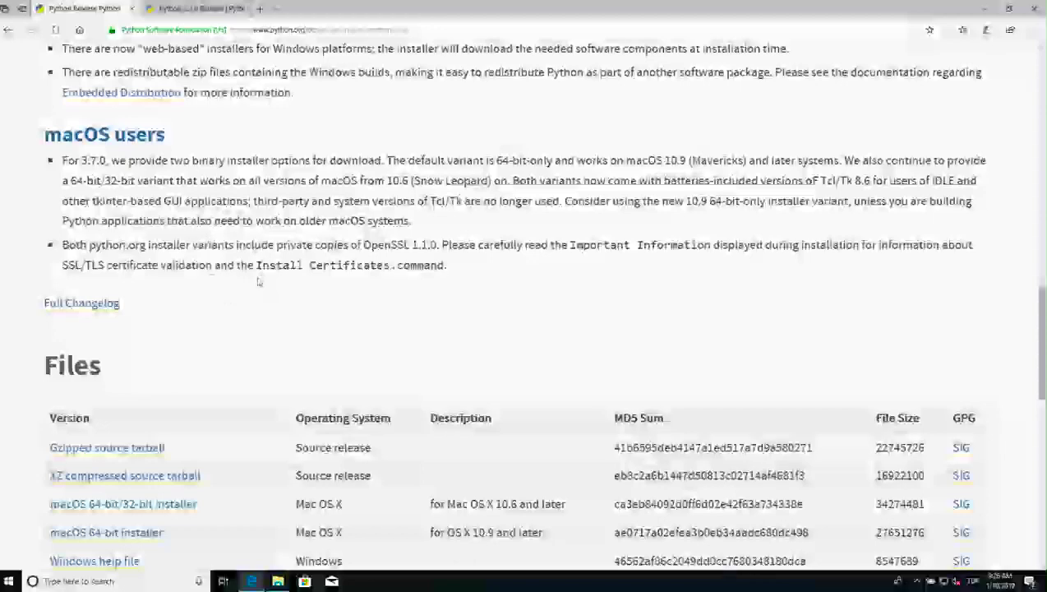
scroll(257, 279, "down", 4)
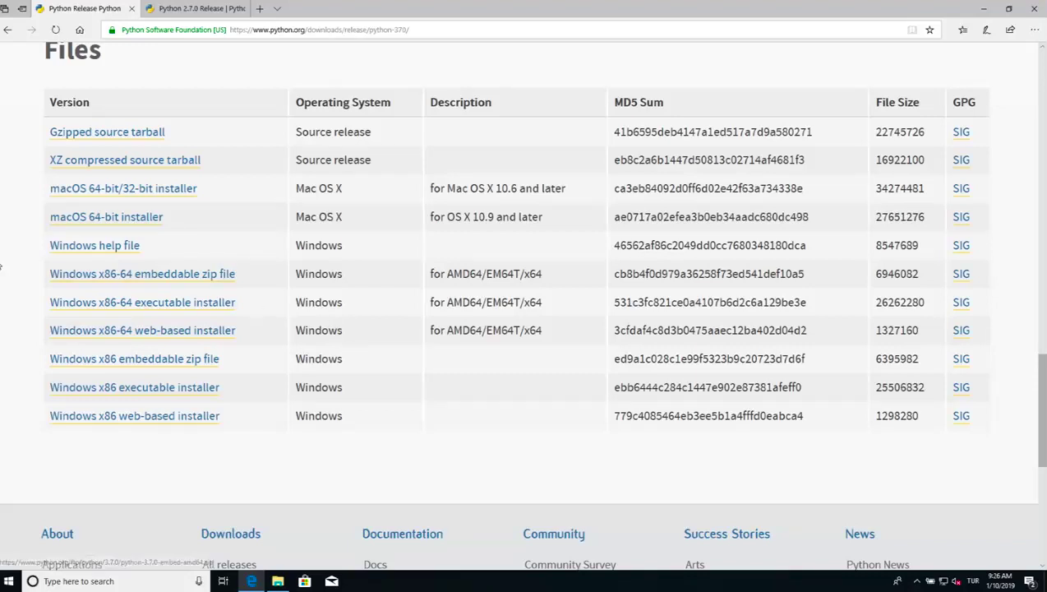
Step: Start downloading the Windows x86 executable installer for Python 3.7.0 and cancel the download
left_click(182, 393)
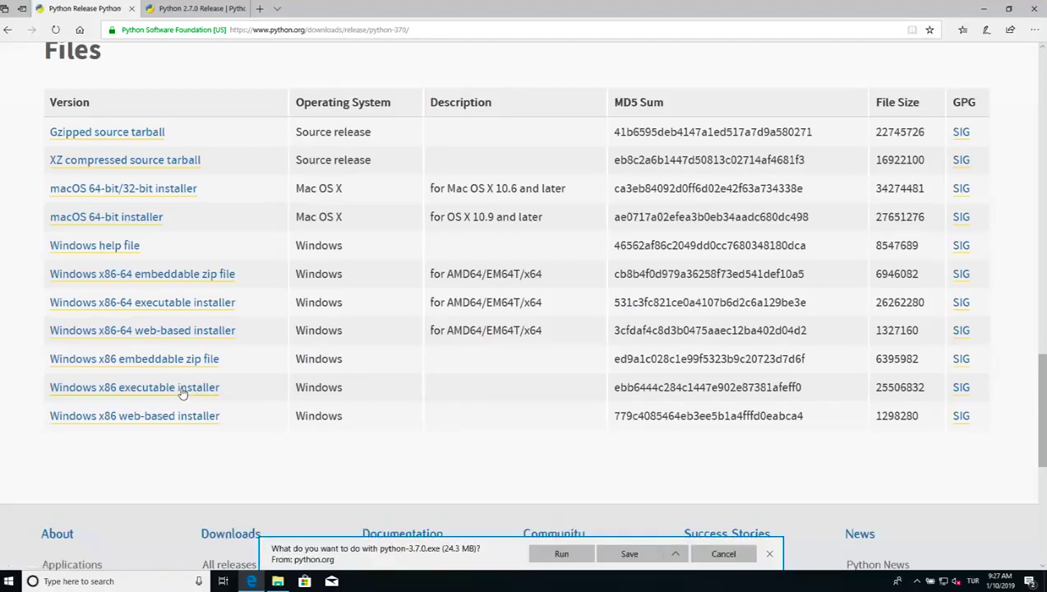
left_click(725, 555)
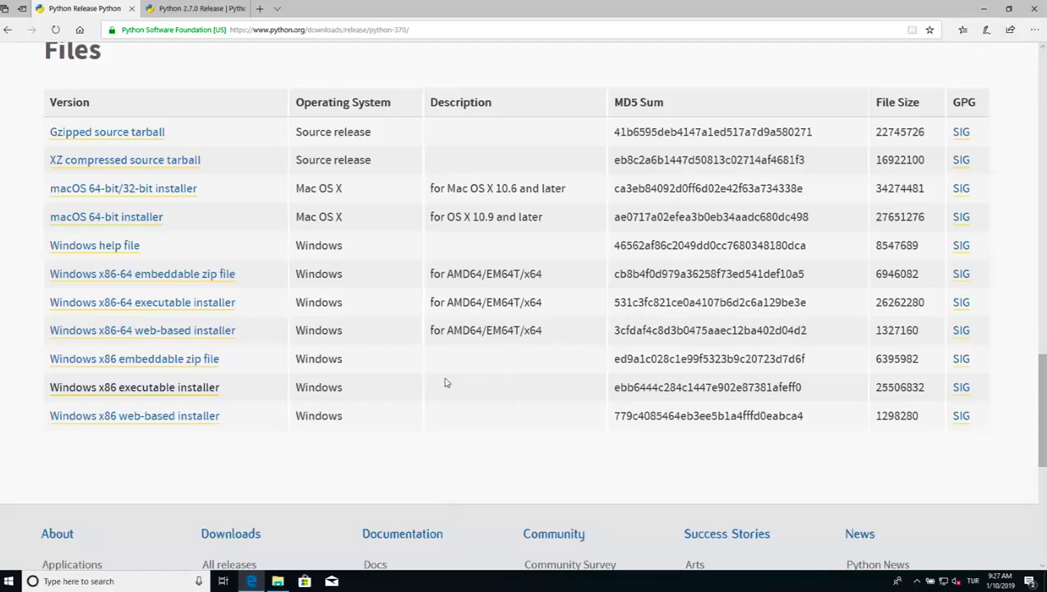
Step: Start the Windows x86 MSI Installer download on the Python 2.7.0 release page, cancel it and return to the Python 3.7.0 page
left_click(186, 10)
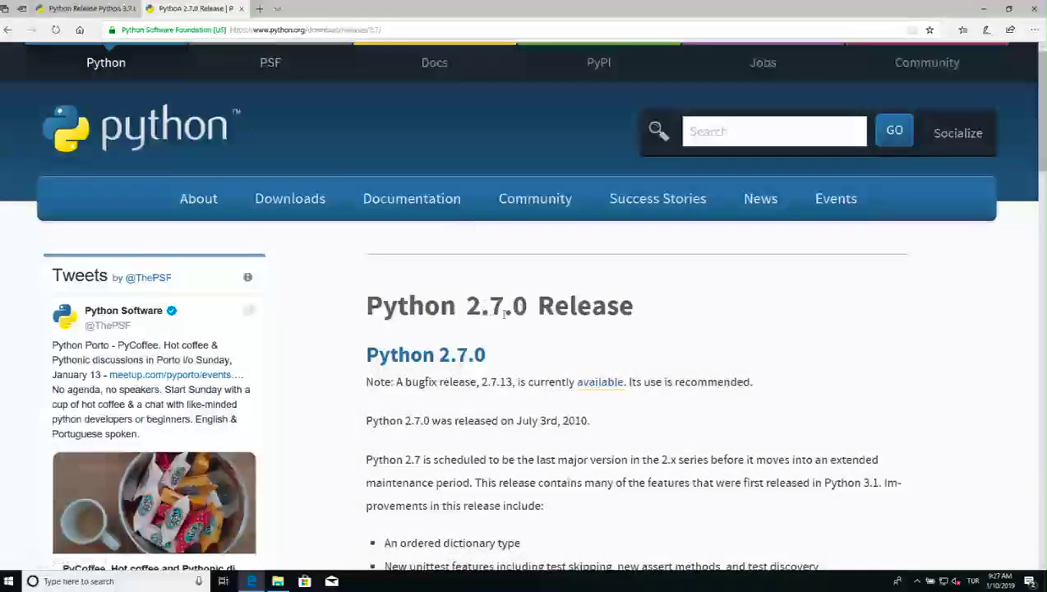
scroll(501, 313, "down", 3)
scroll(505, 318, "down", 15)
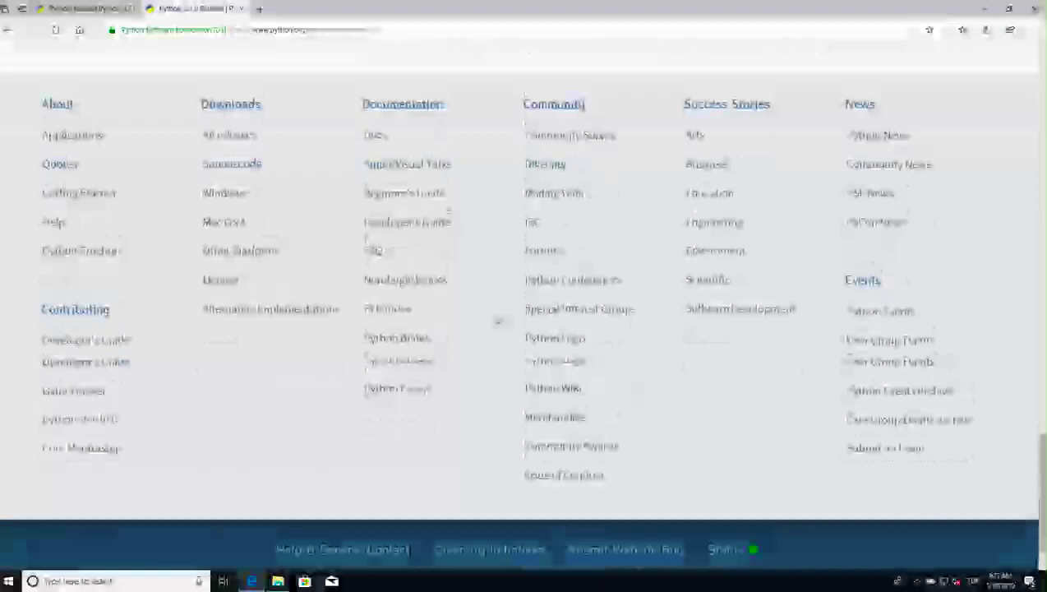
scroll(497, 321, "up", 5)
scroll(497, 321, "up", 3)
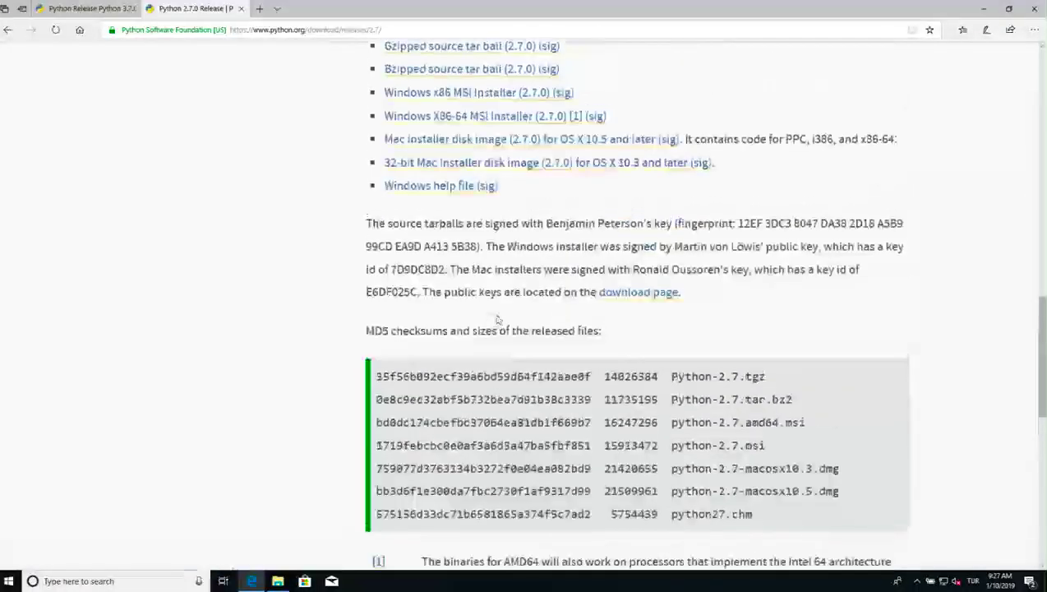
scroll(527, 268, "up", 1)
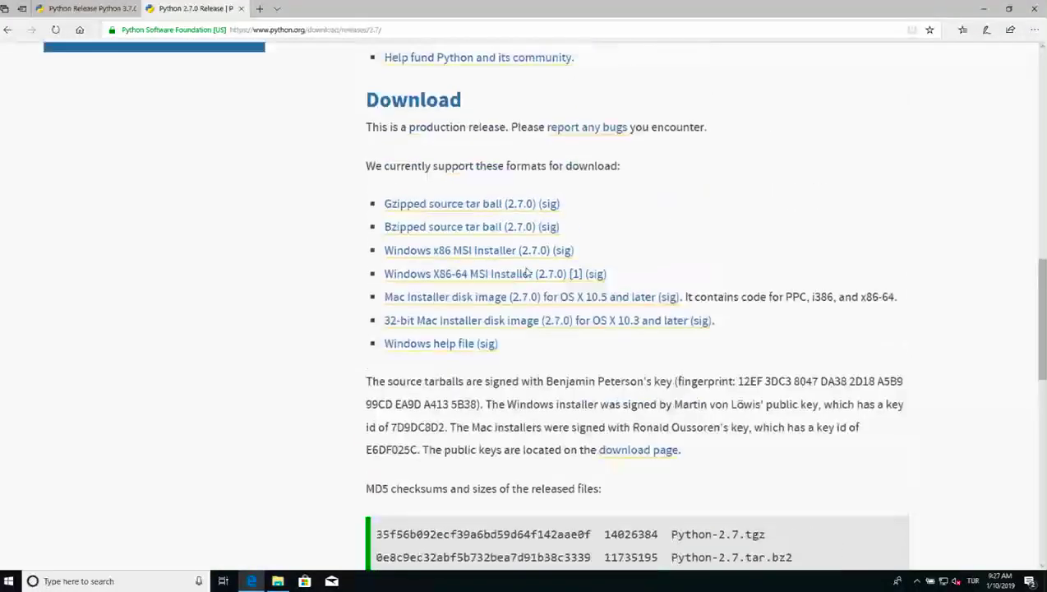
scroll(527, 271, "up", 1)
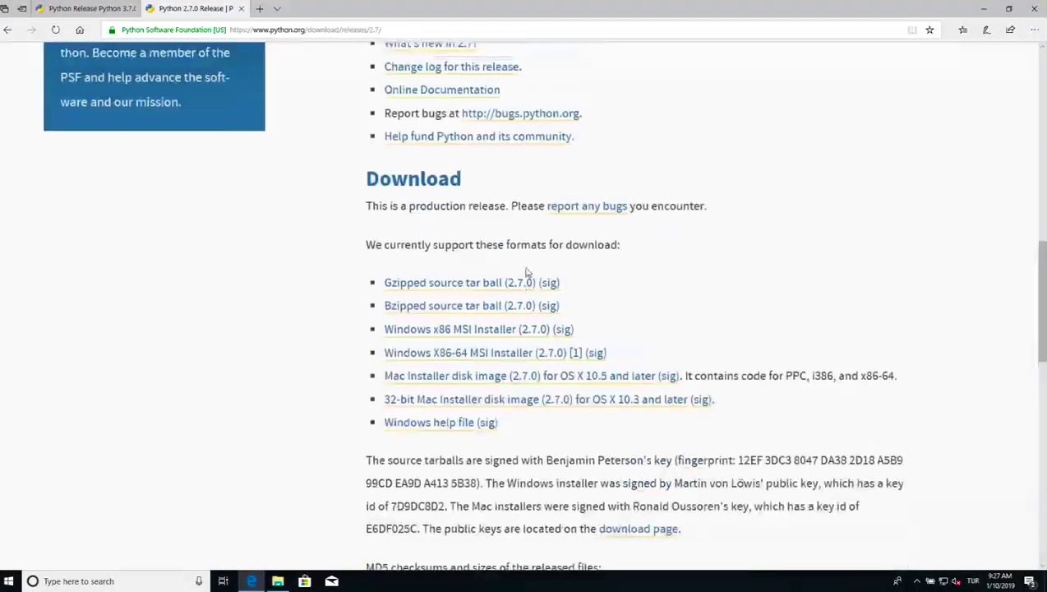
left_click(473, 330)
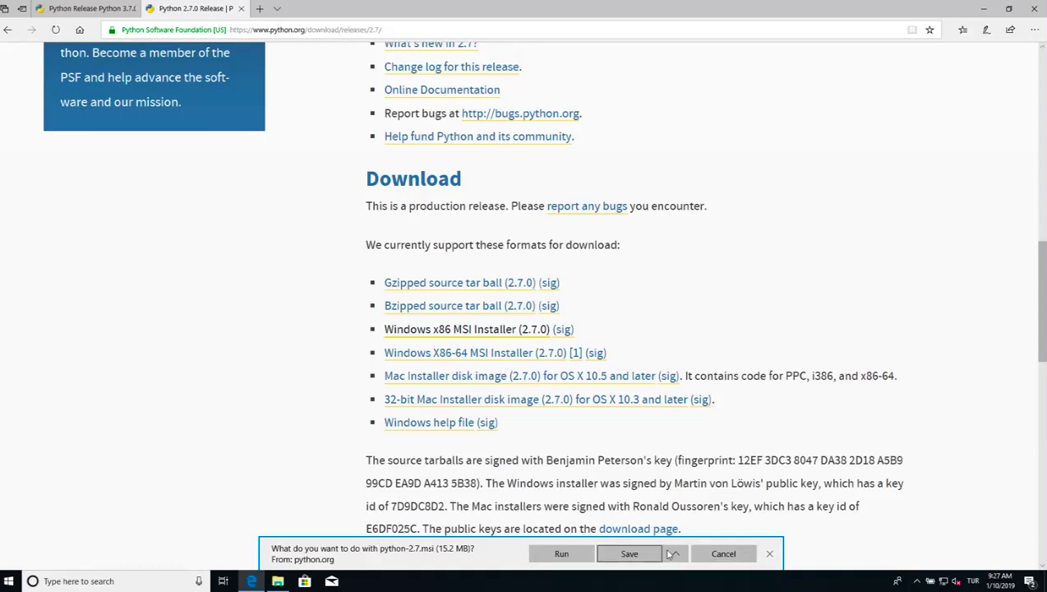
left_click(722, 554)
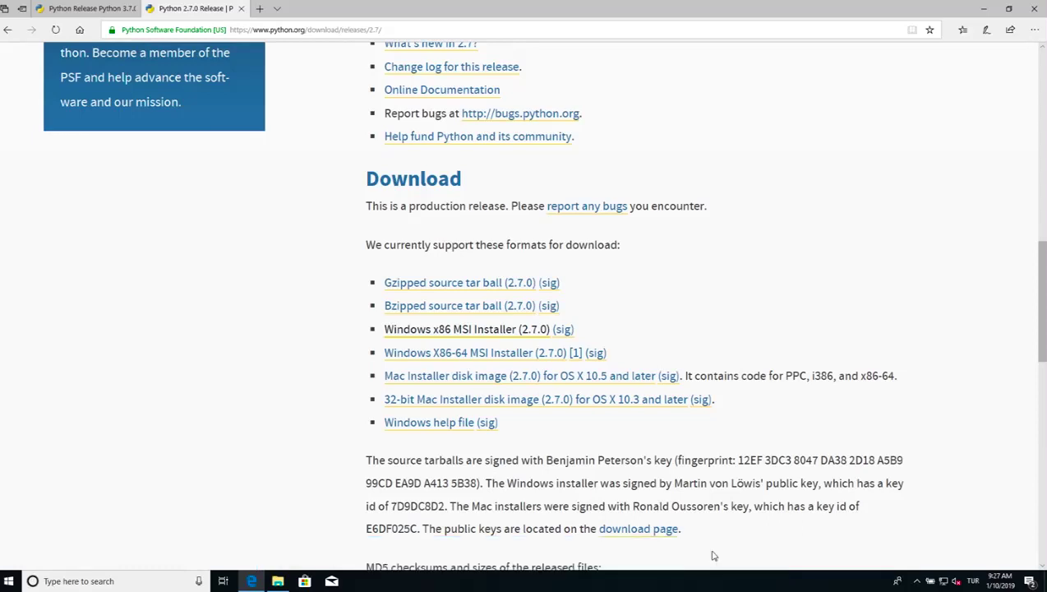
left_click(477, 329)
left_click(115, 8)
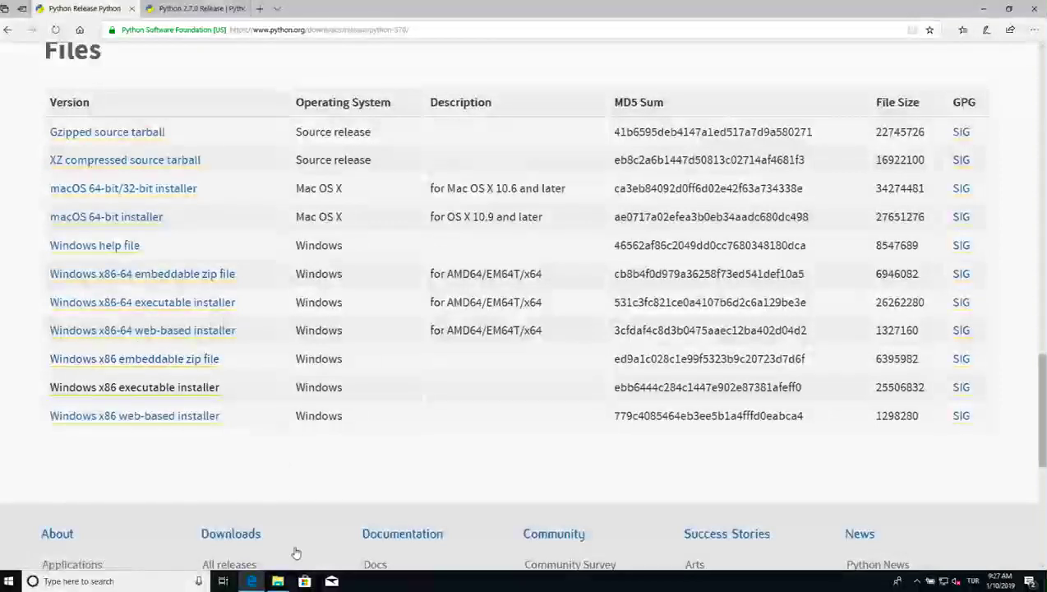
Step: Bring up the Downloads folder in File Explorer and close the browser with all its tabs
left_click(278, 581)
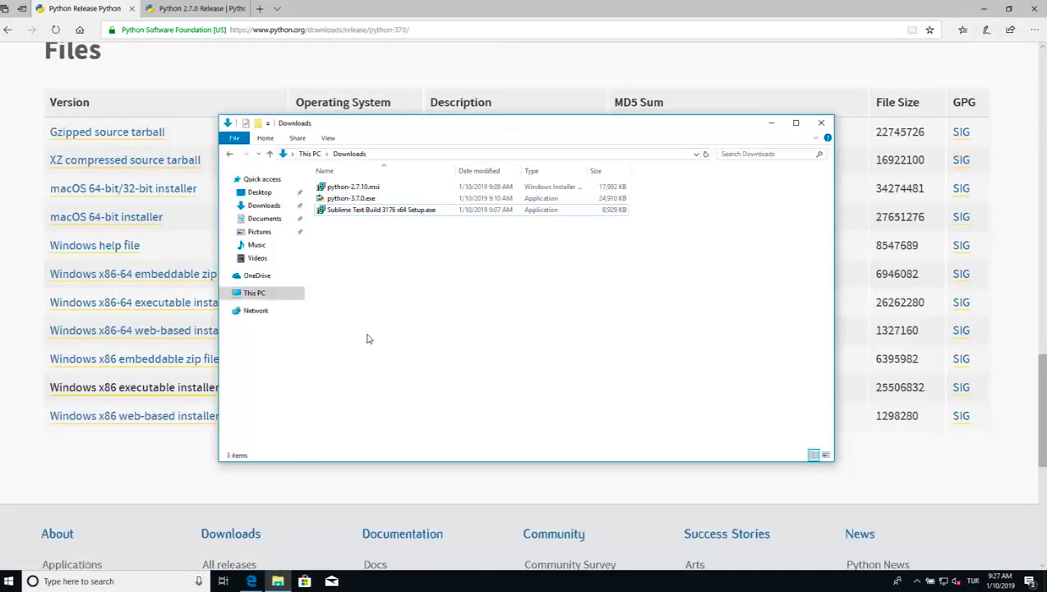
left_click(359, 189)
left_click(382, 201)
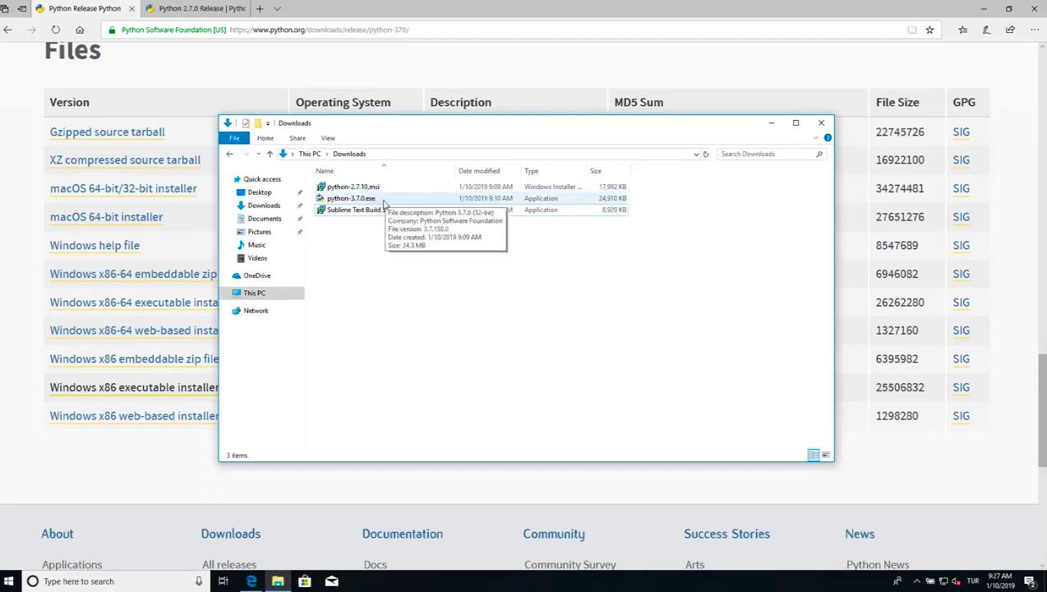
left_click(412, 247)
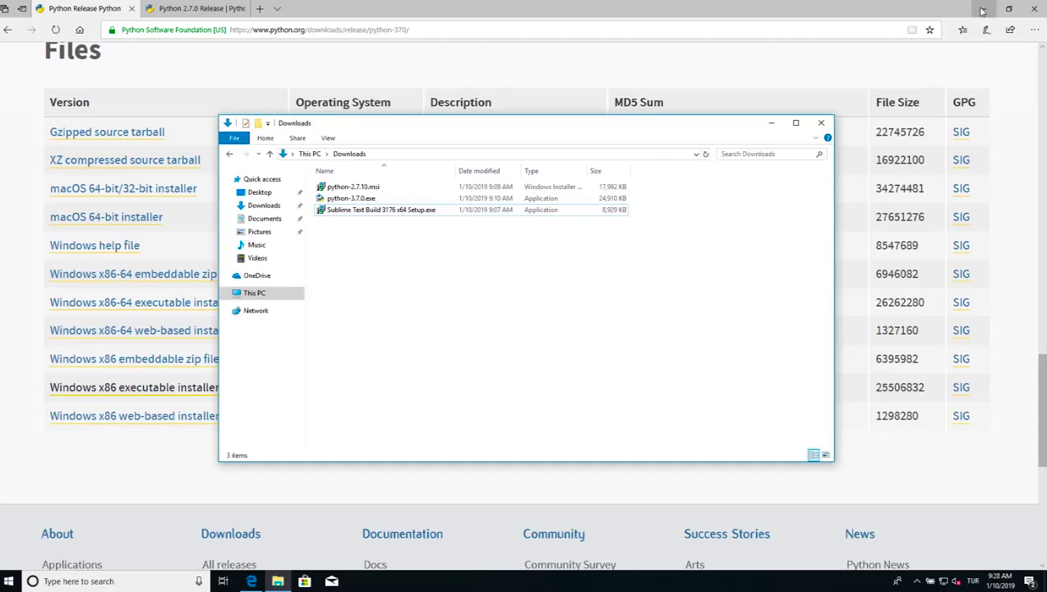
left_click(1034, 10)
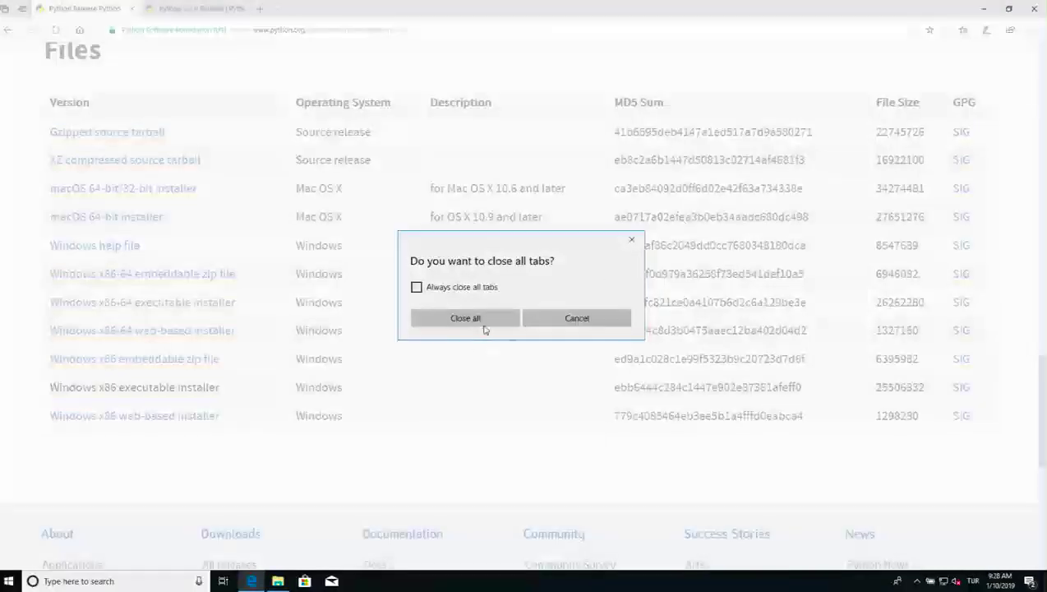
left_click(465, 323)
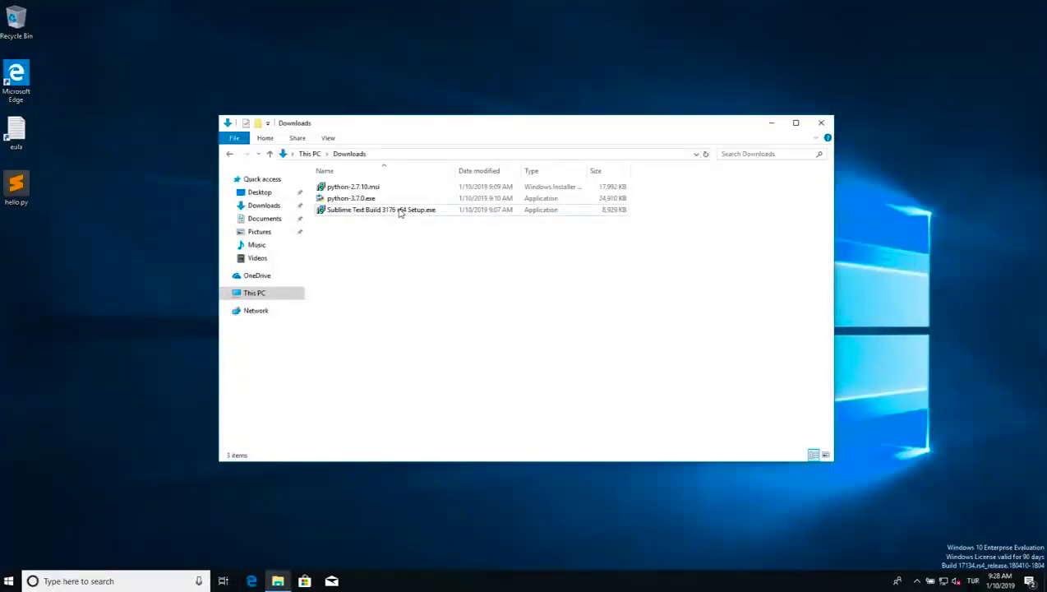
Step: Run python-2.7.10.msi from the Downloads folder and choose to install it for all users
double_click(374, 188)
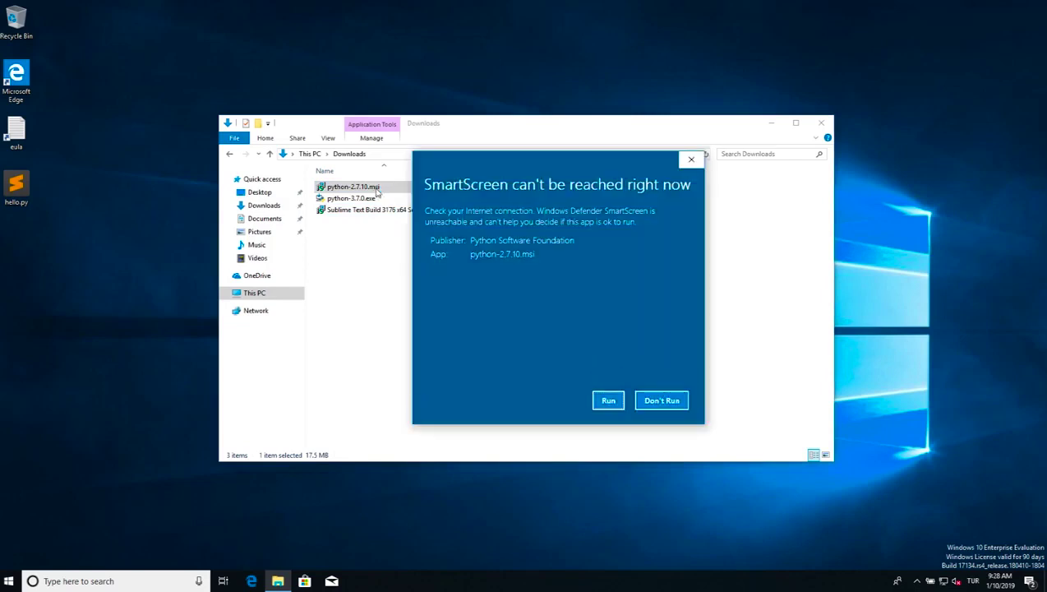
left_click(609, 400)
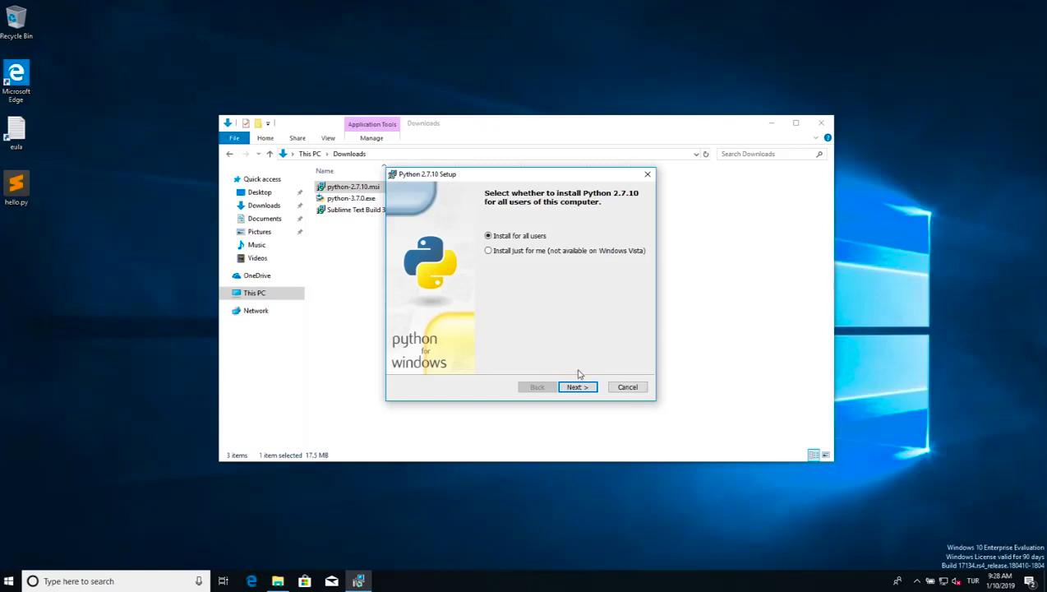
left_click(577, 387)
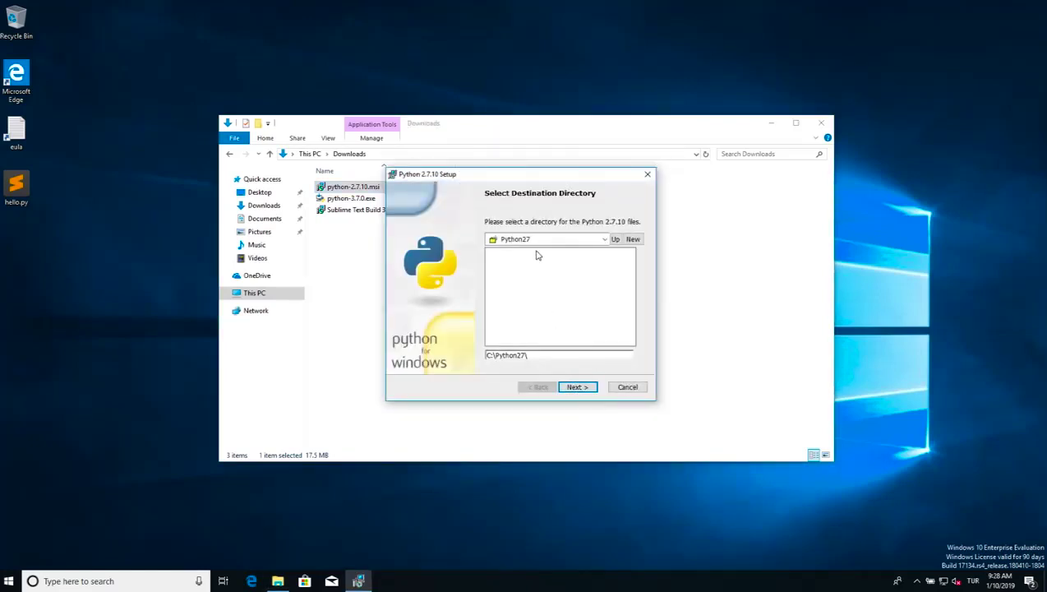
Step: Keep C:\Python27\ as the destination directory, allow the system changes and complete the Python 2.7.10 installation
left_click(575, 243)
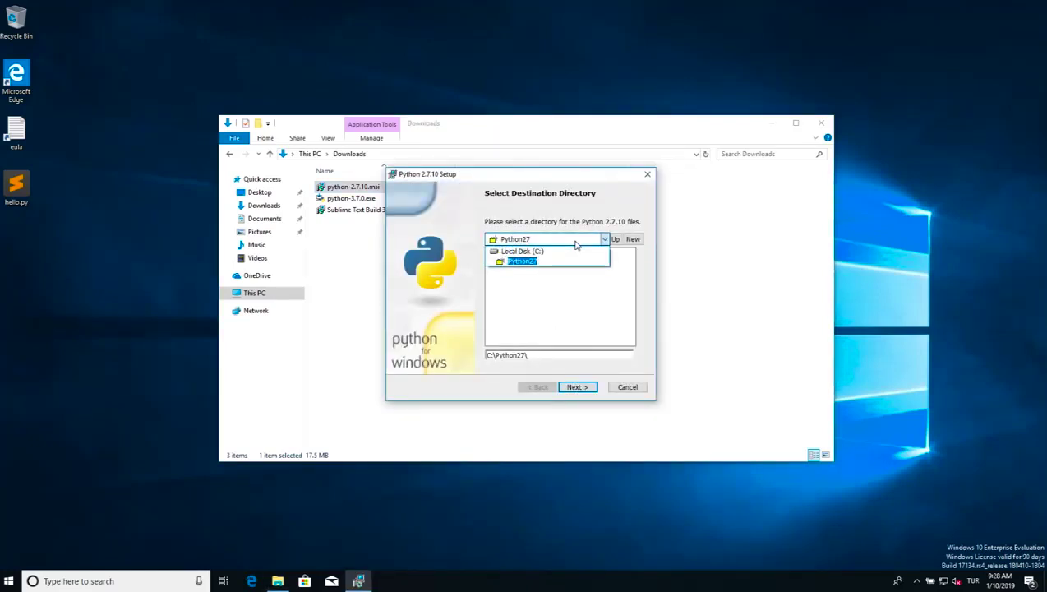
left_click(575, 243)
left_click(578, 388)
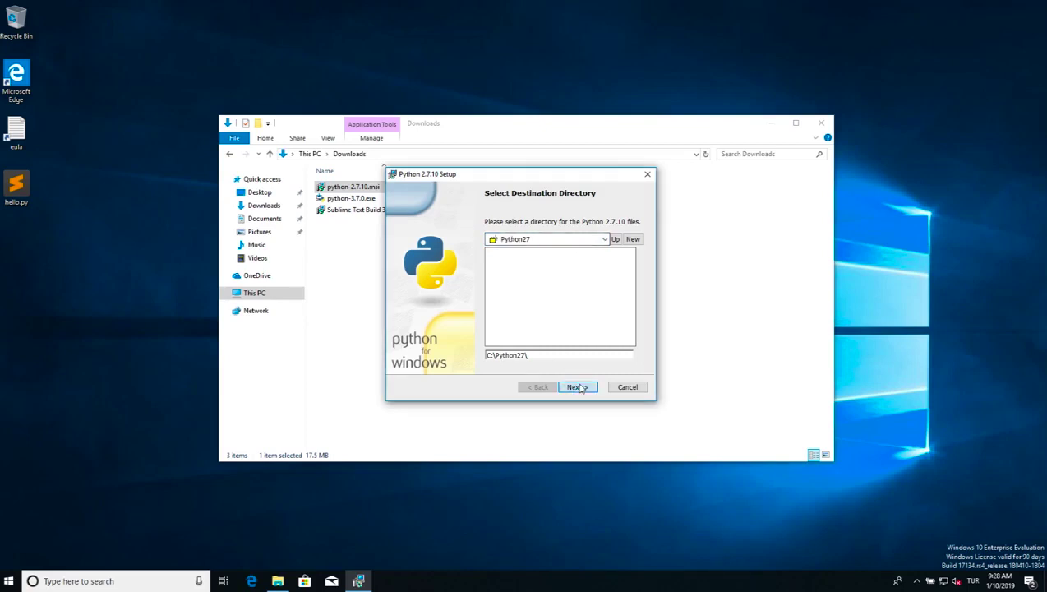
left_click(591, 389)
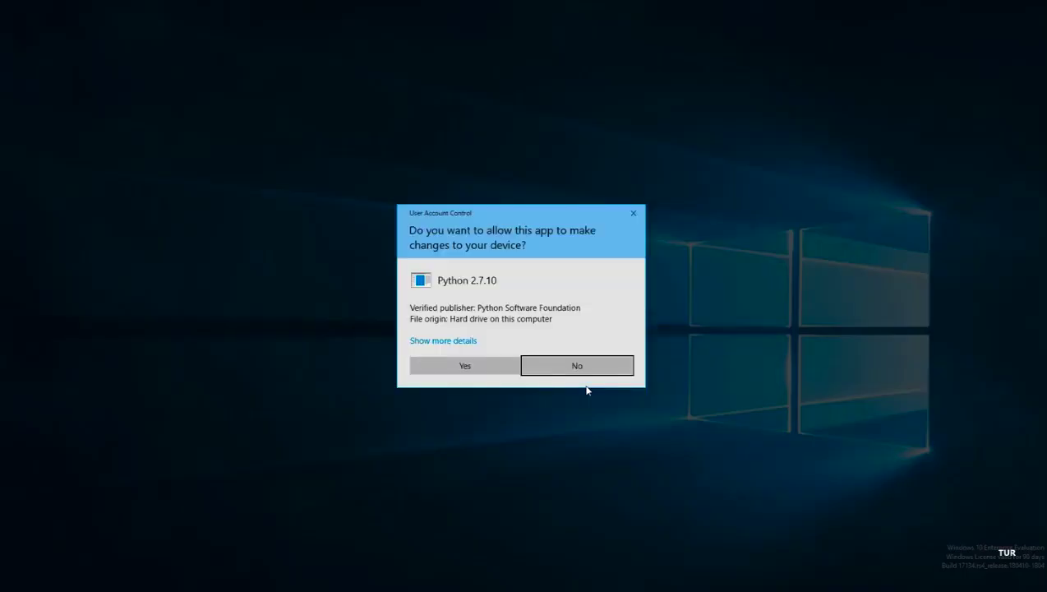
left_click(486, 370)
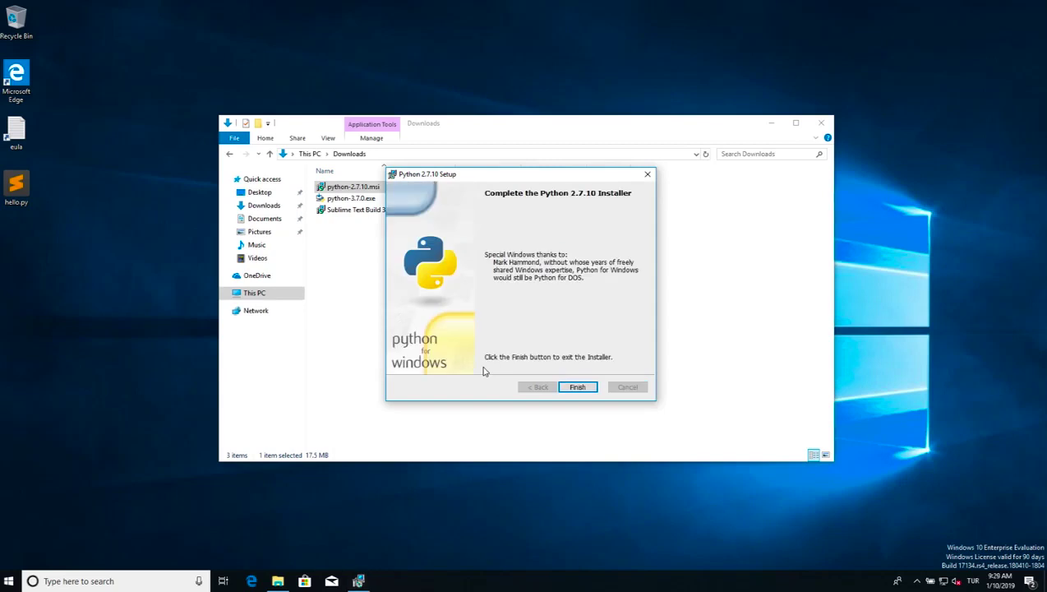
left_click(577, 387)
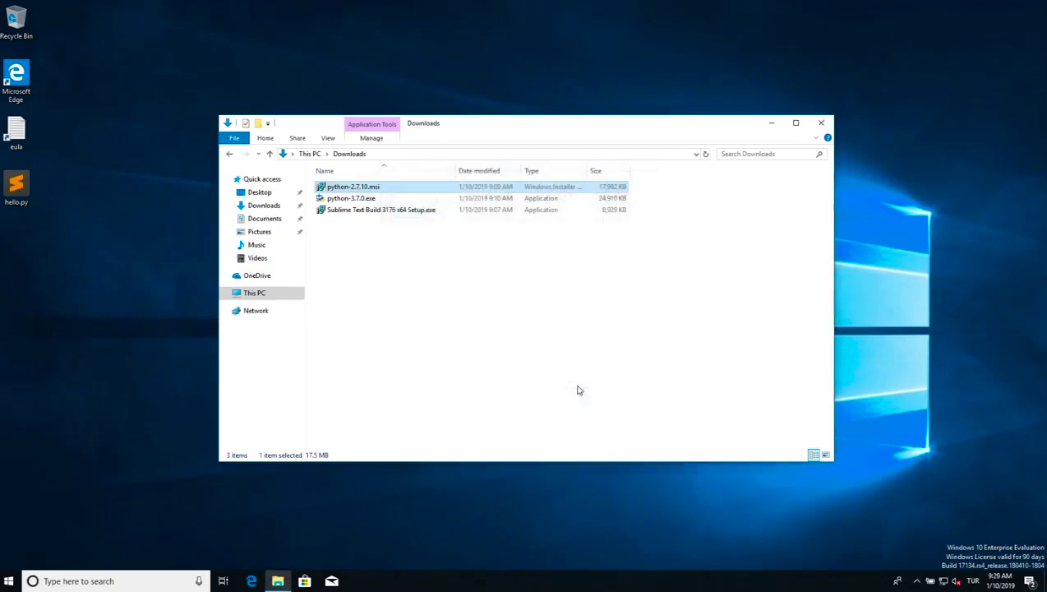
Step: Install Python 3.7.0 (32-bit) with the default settings from python-3.7.0.exe and close the setup
double_click(360, 199)
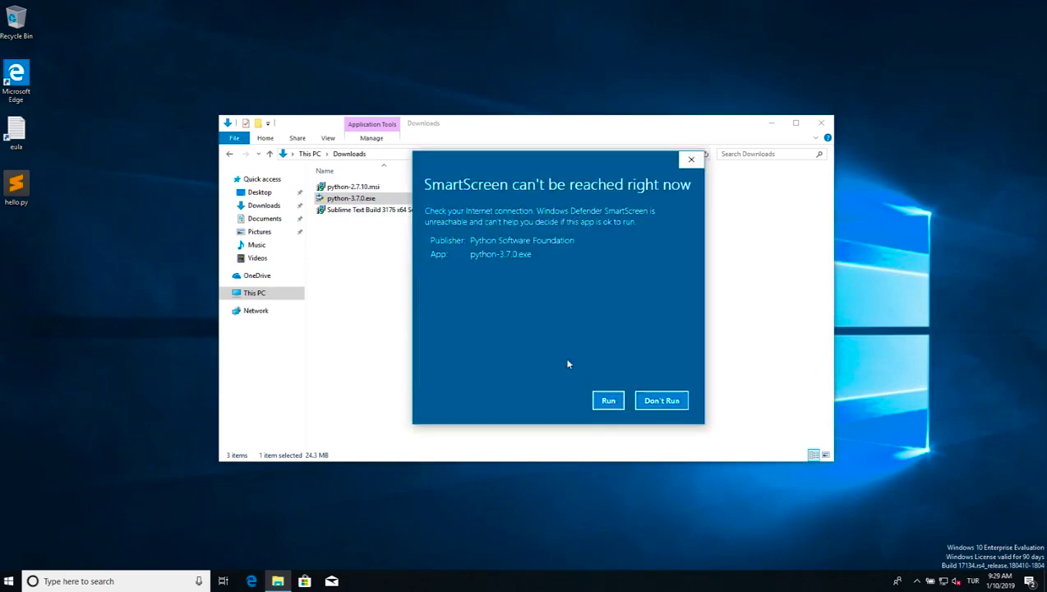
left_click(608, 400)
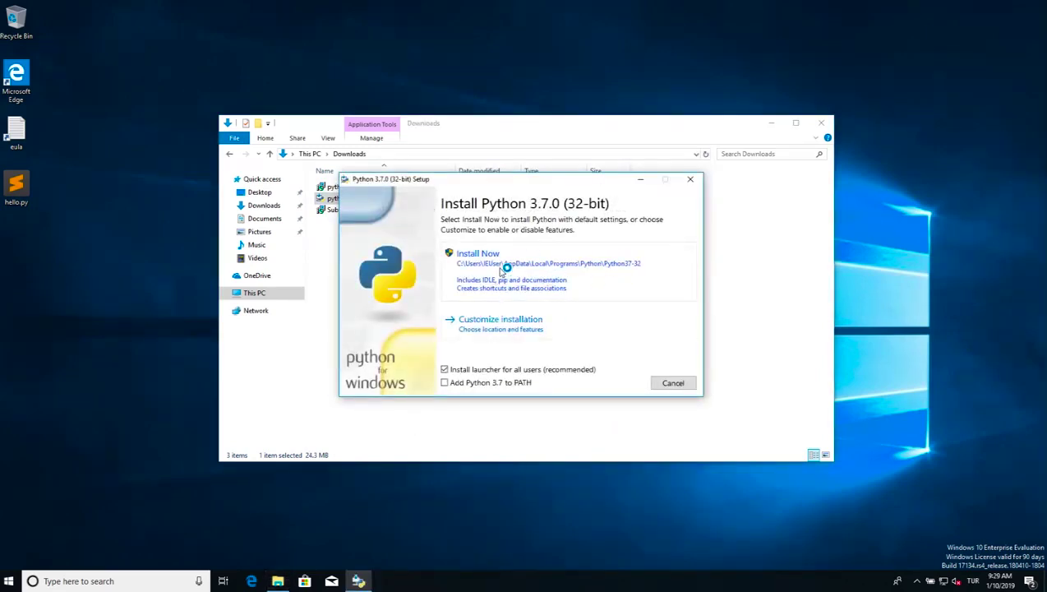
left_click(518, 267)
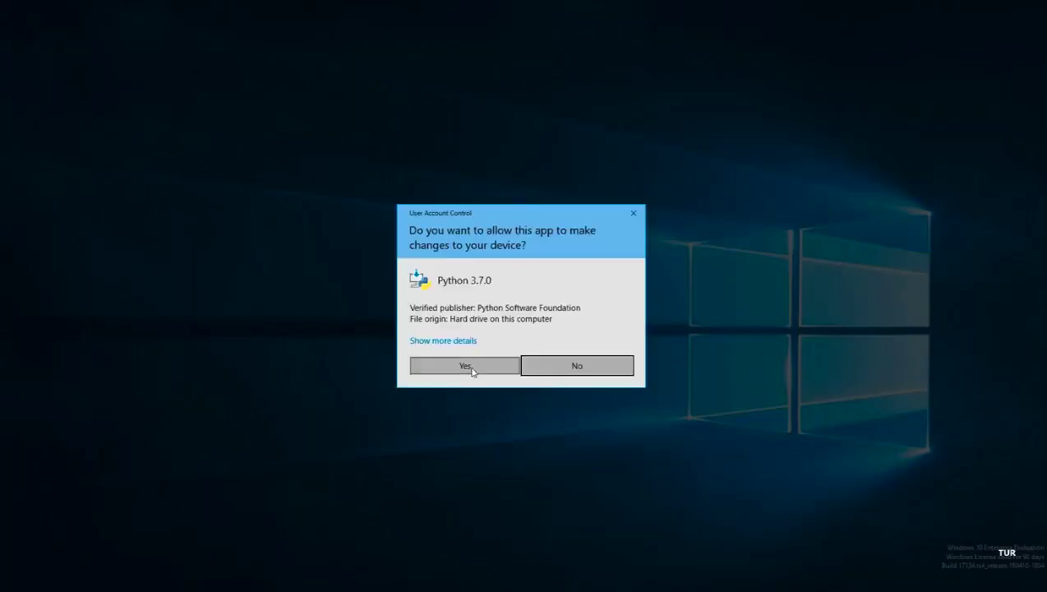
left_click(474, 369)
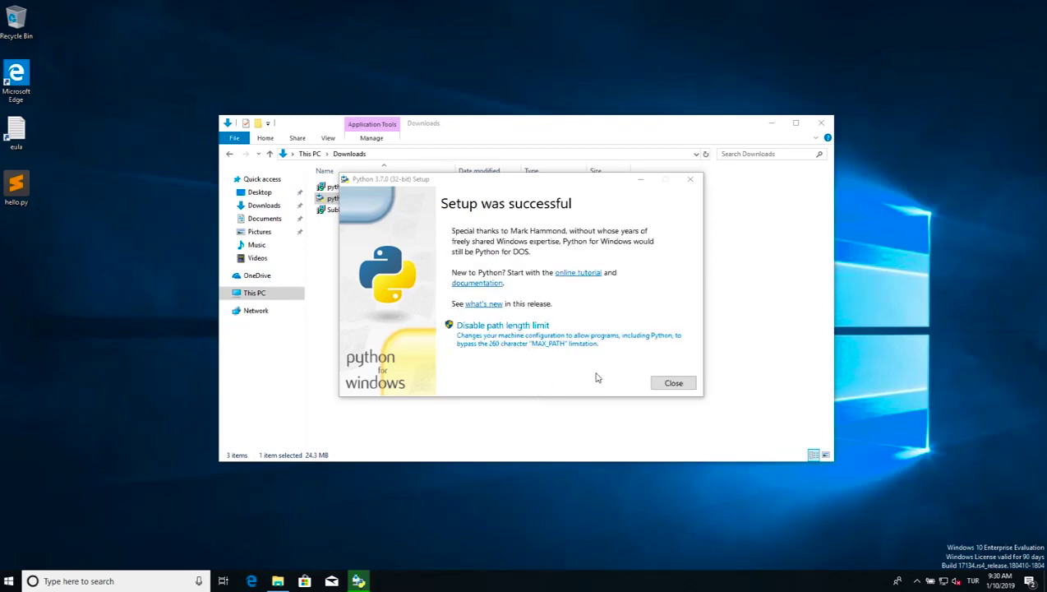
left_click(674, 383)
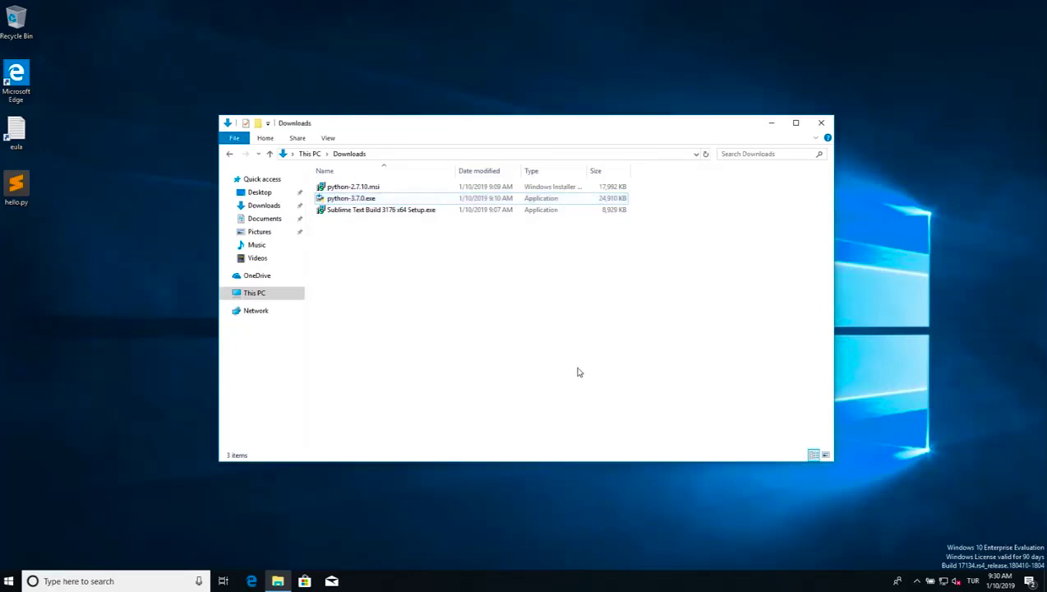
Step: Examine the contents of the Python27 folder on Local Disk (C:) and return to This PC
left_click(90, 485)
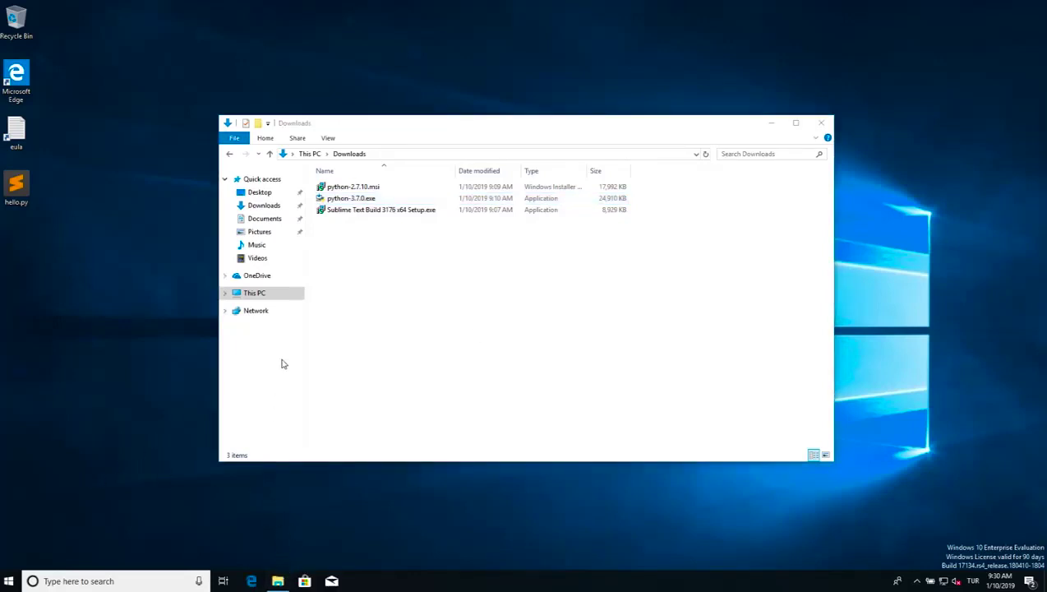
left_click(257, 296)
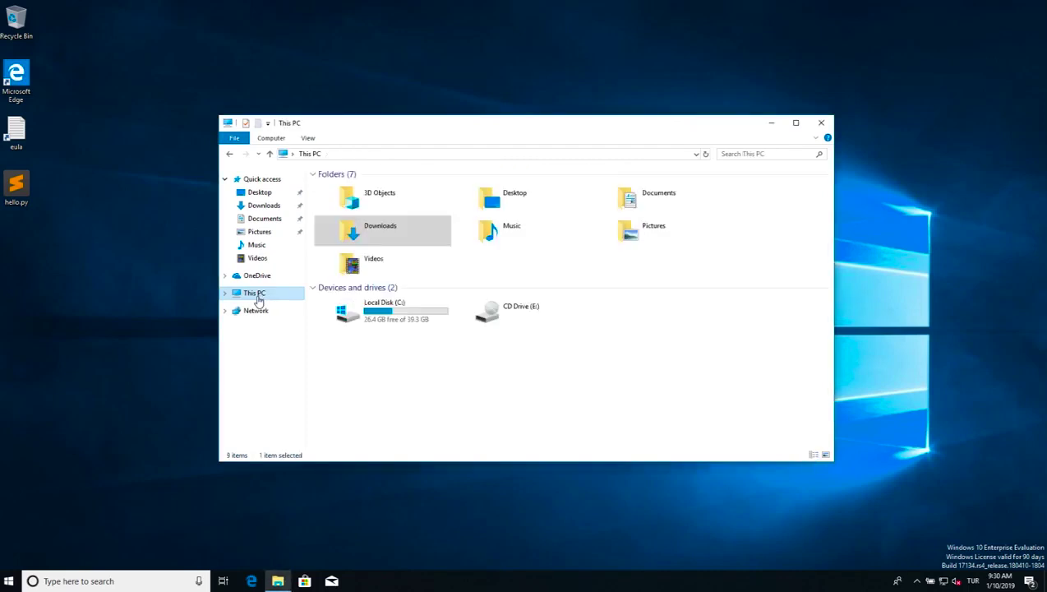
left_click(408, 321)
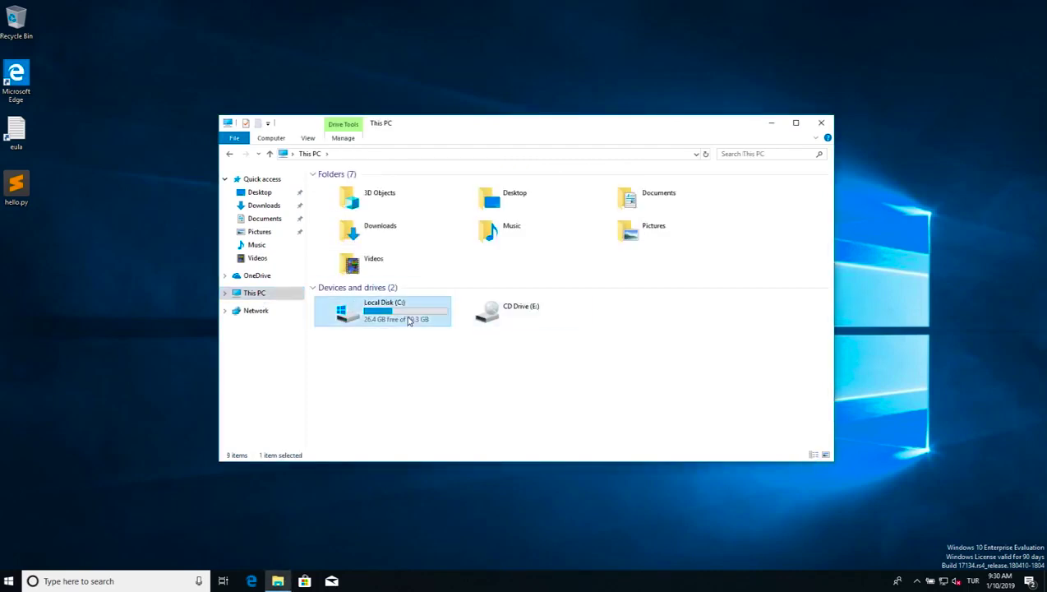
double_click(408, 320)
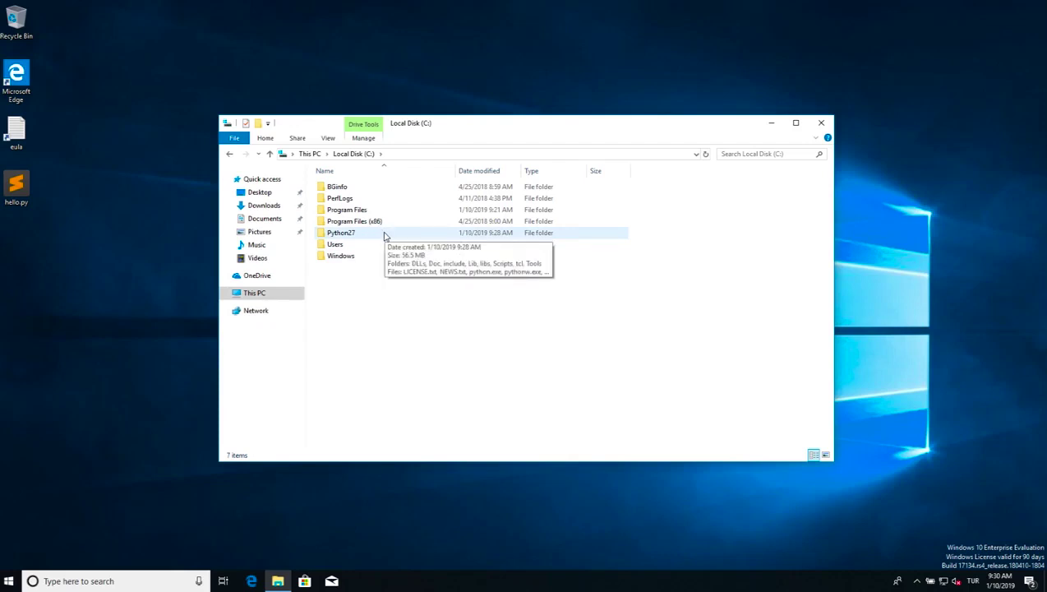
double_click(383, 235)
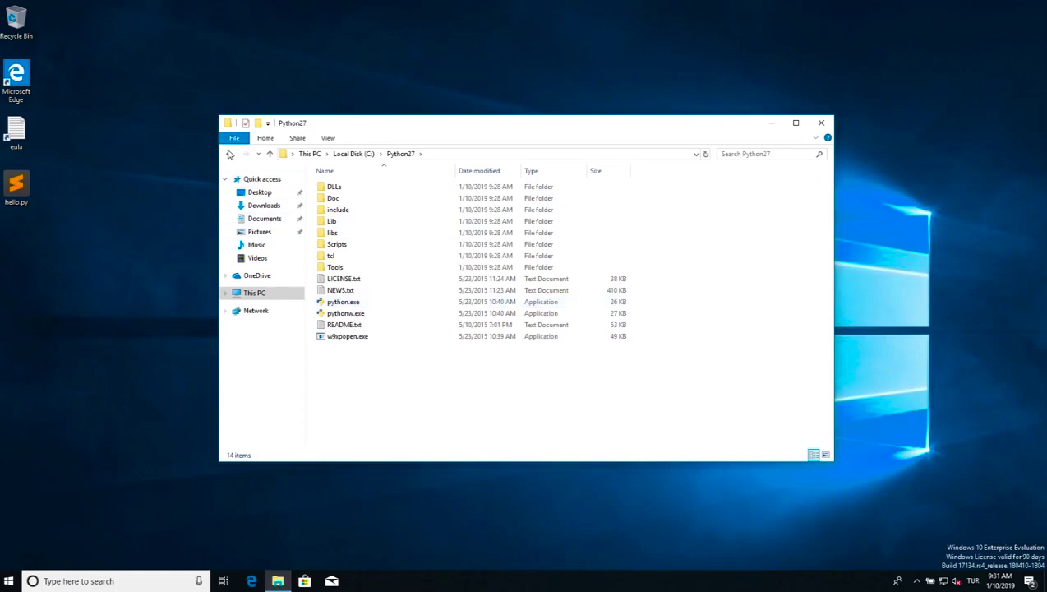
left_click(229, 154)
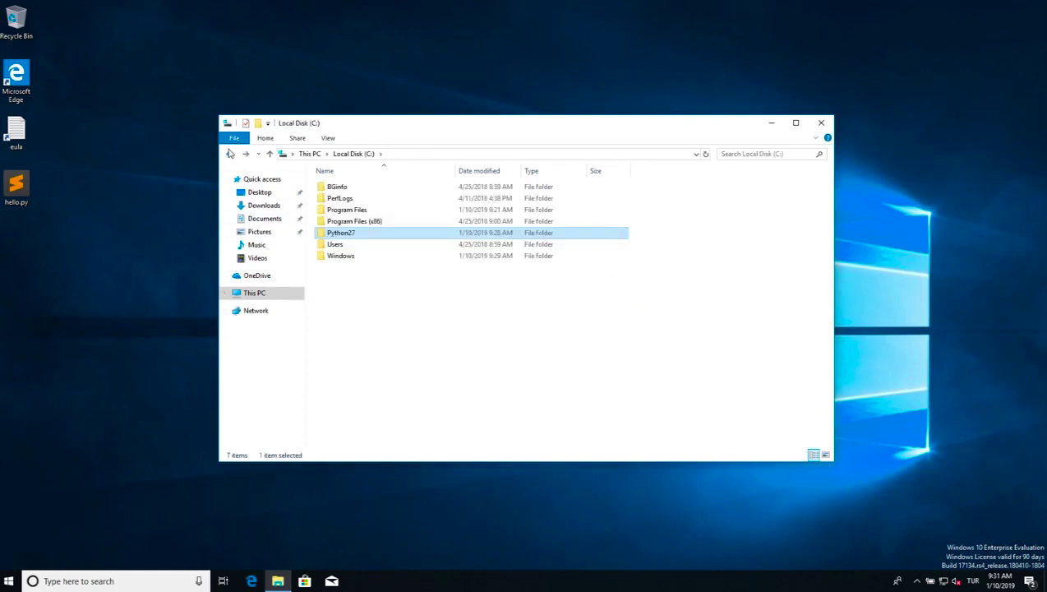
left_click(230, 154)
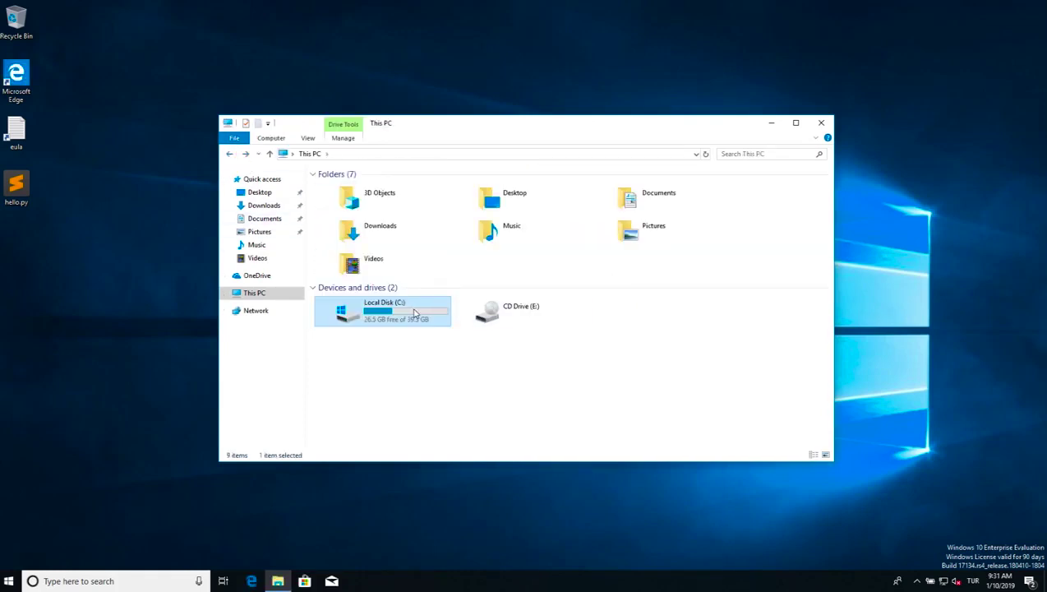
Step: Search Local Disk (C:) for Python3 and open the Python37-32 folder located under C:\Users
double_click(415, 314)
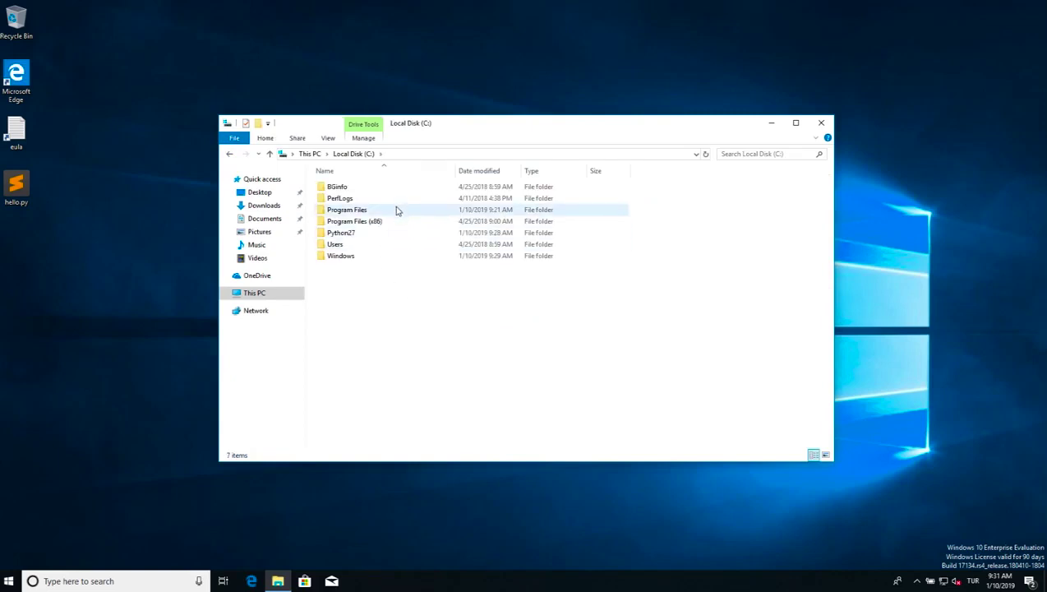
left_click(736, 153)
type("Python")
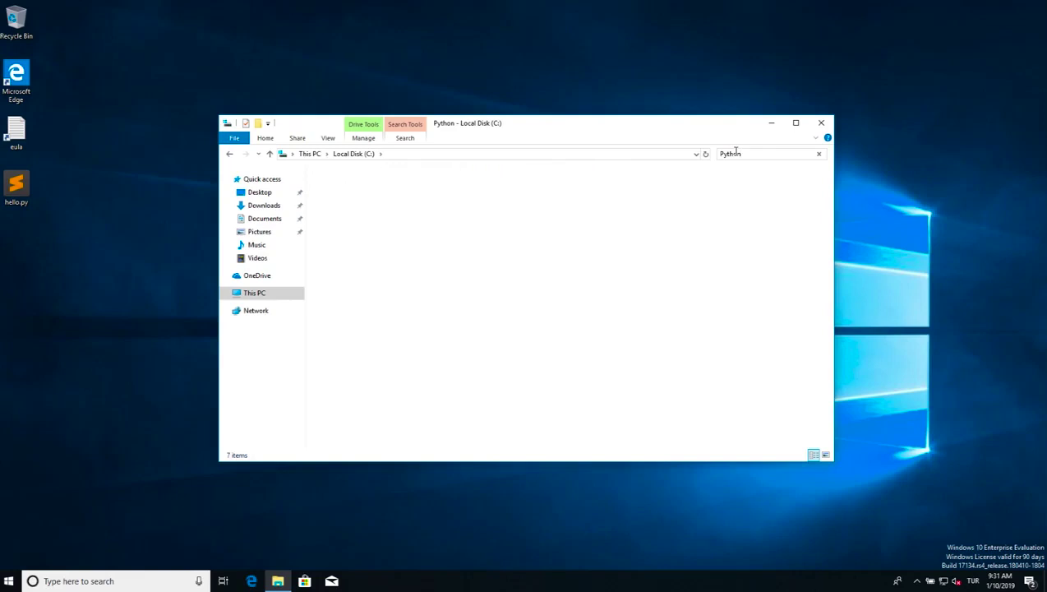
type("3")
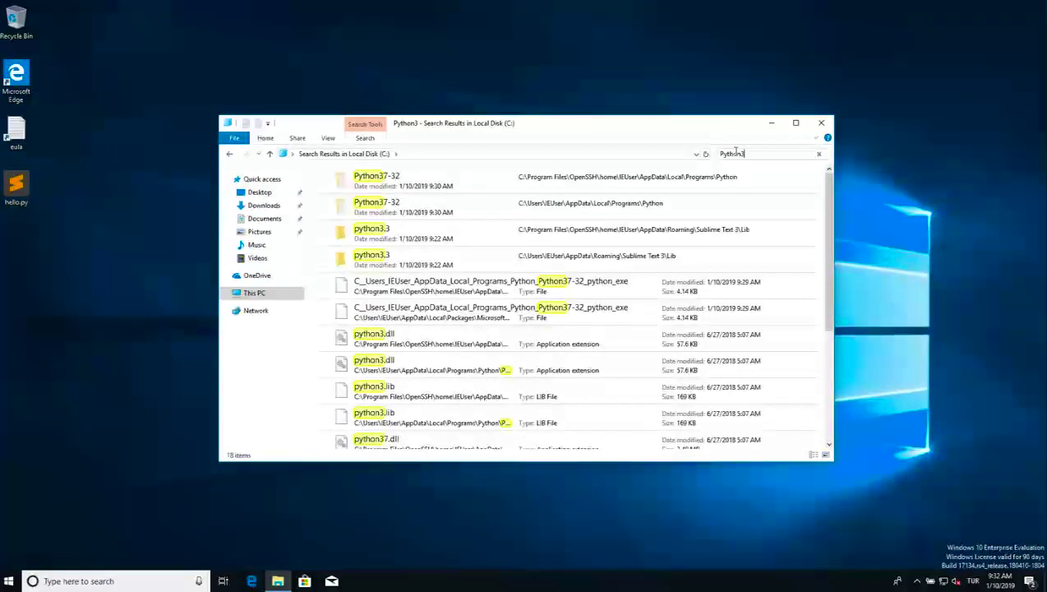
left_click(567, 211)
double_click(520, 210)
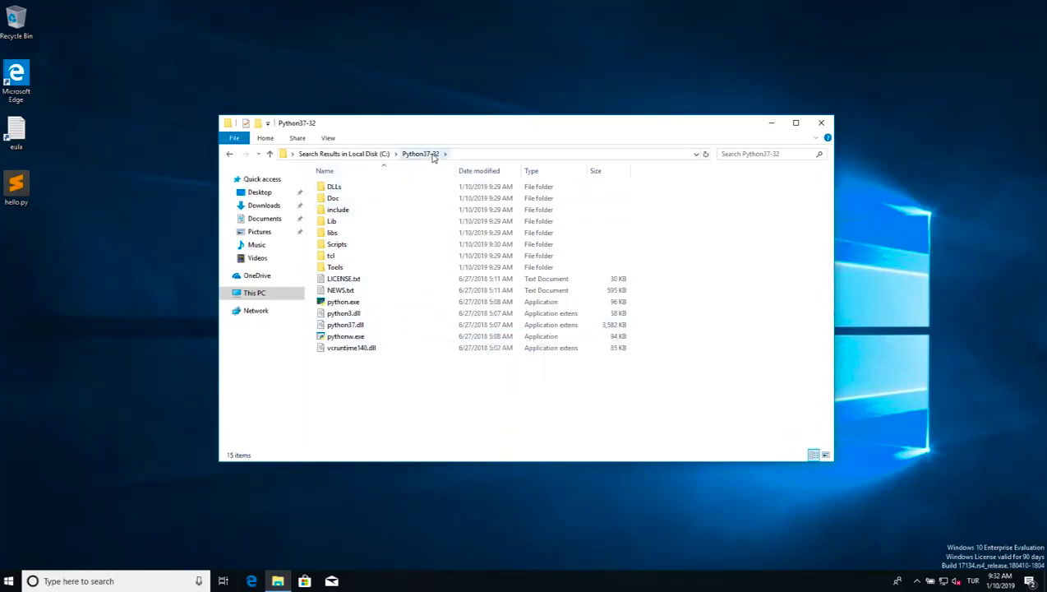
Step: Open the properties of python.exe in the Python37-32 folder and examine its full location path
right_click(371, 307)
right_click(350, 307)
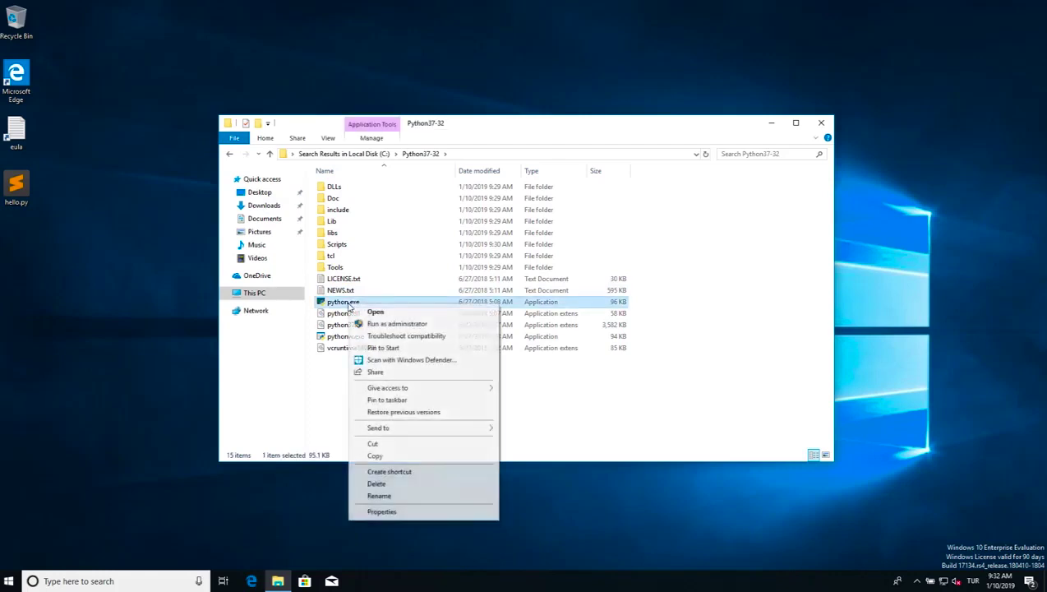
left_click(393, 512)
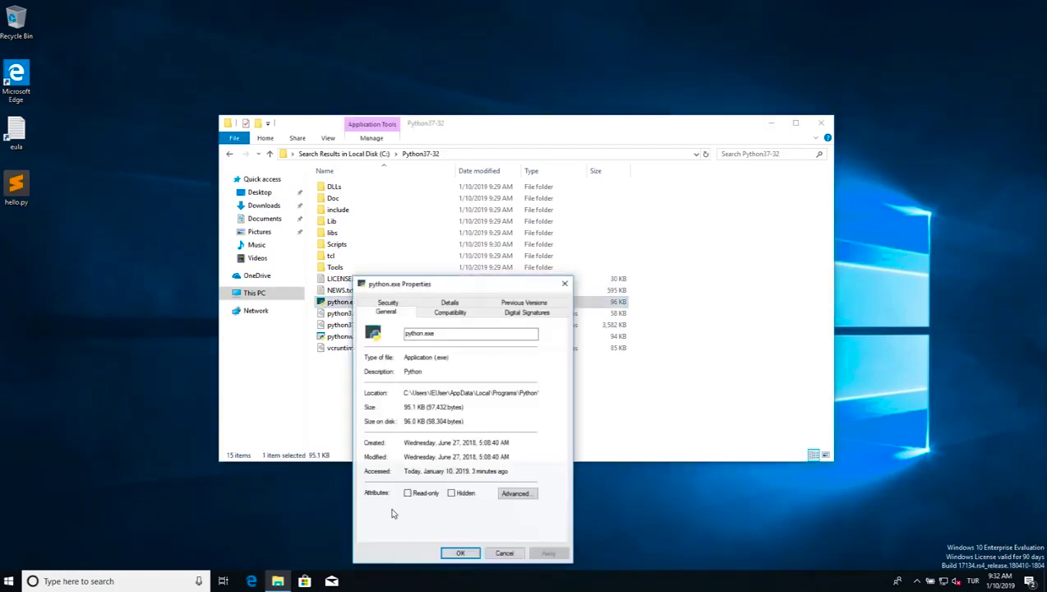
left_click_drag(417, 393, 542, 392)
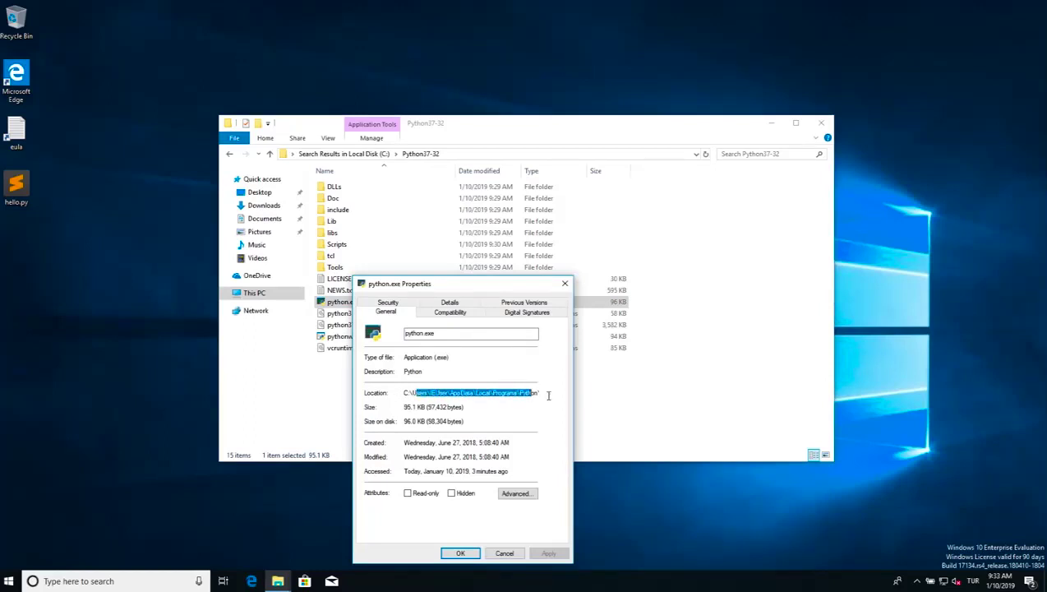
left_click(508, 393)
left_click_drag(516, 393, 558, 401)
left_click(417, 393)
left_click(525, 393)
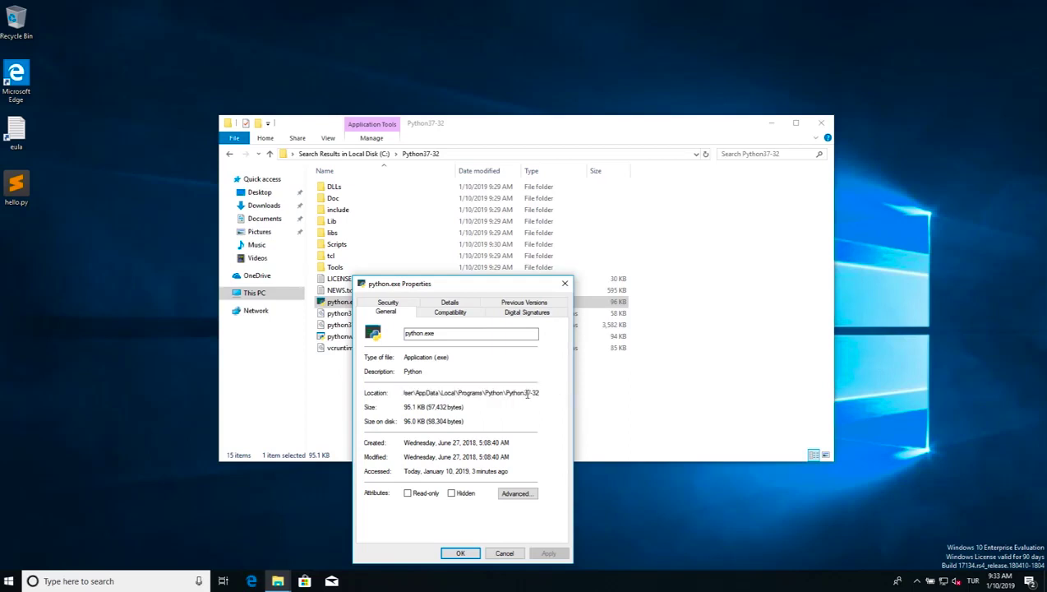
Step: Create a text document named python.txt on the desktop, place it below hello.py and open it
right_click(69, 282)
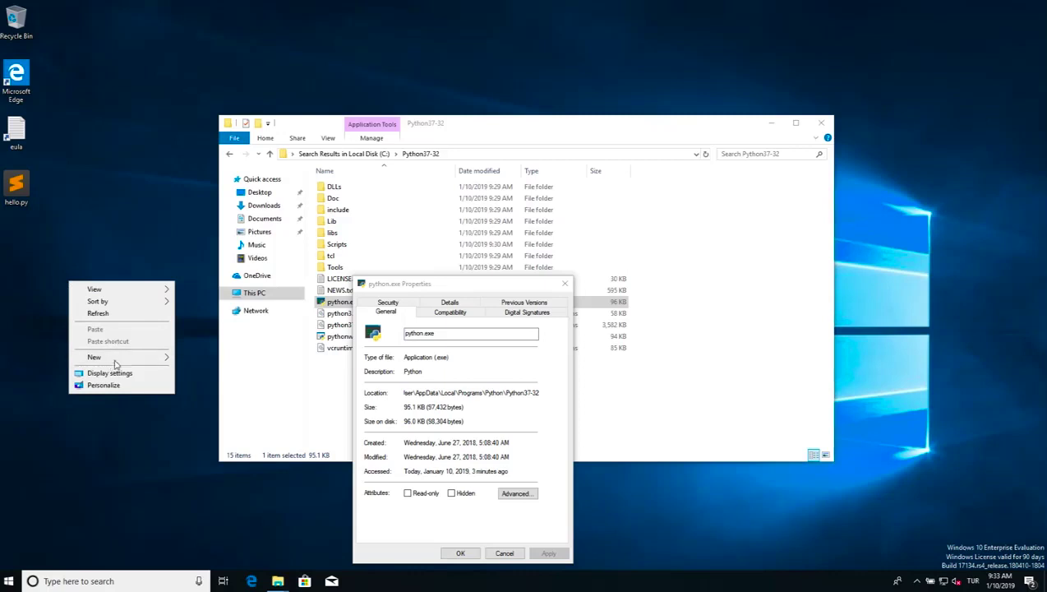
mouse_move(115, 359)
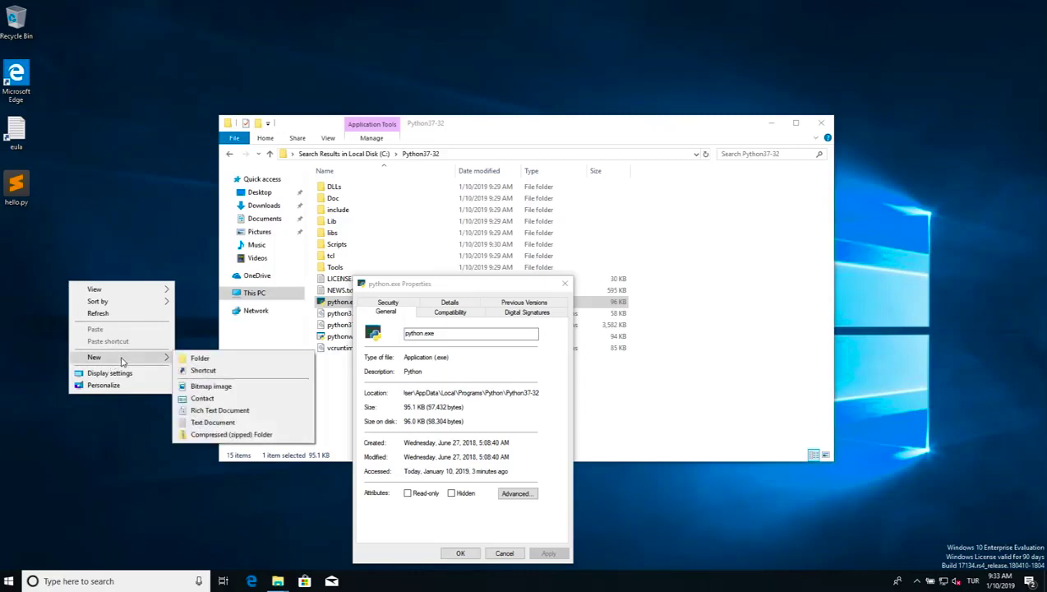
left_click(212, 422)
type("python.txt")
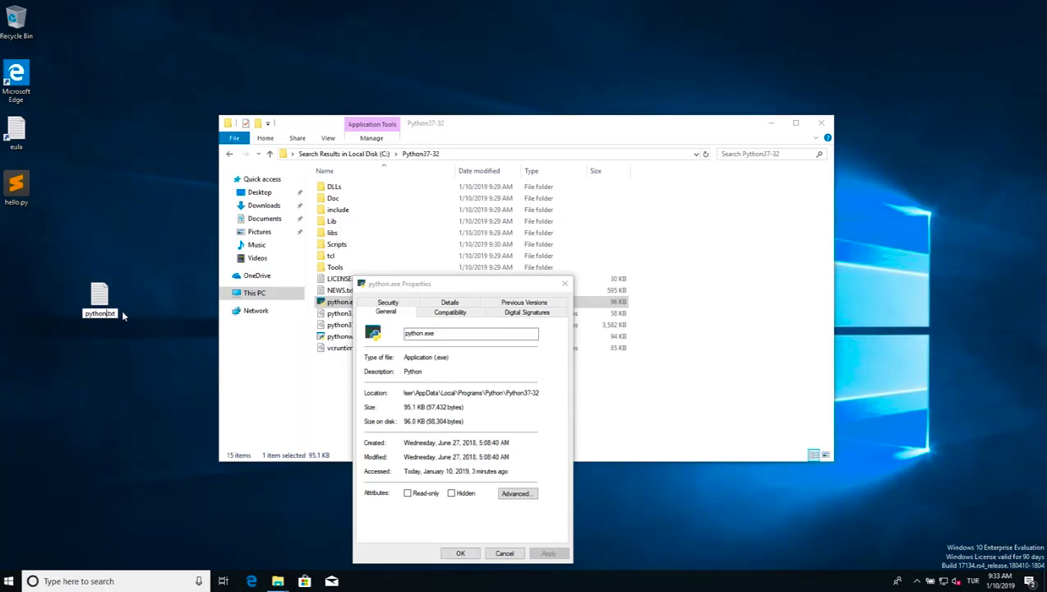
key("Return")
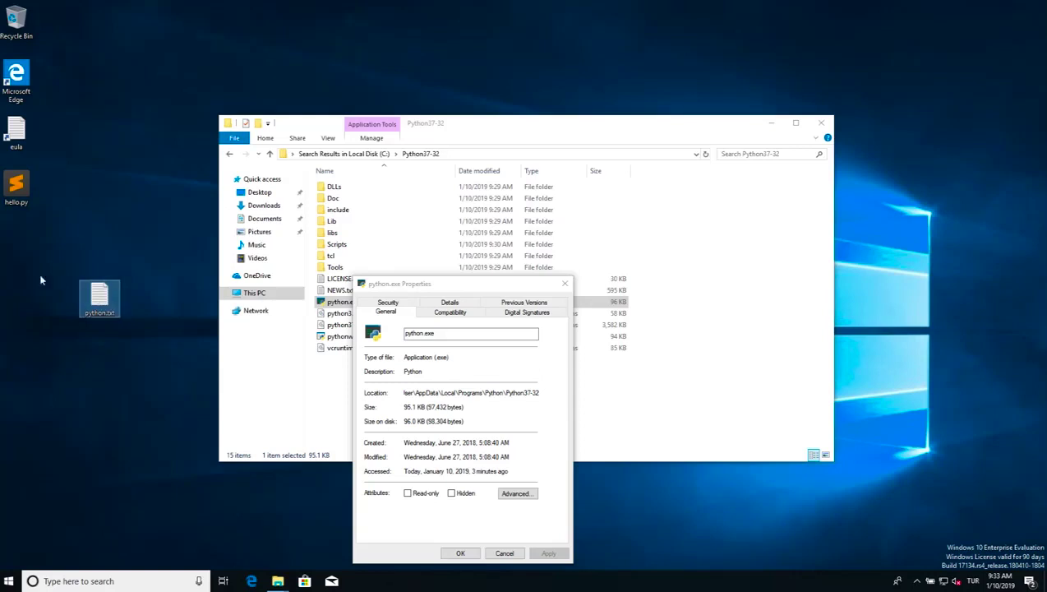
left_click_drag(94, 292, 23, 236)
double_click(22, 236)
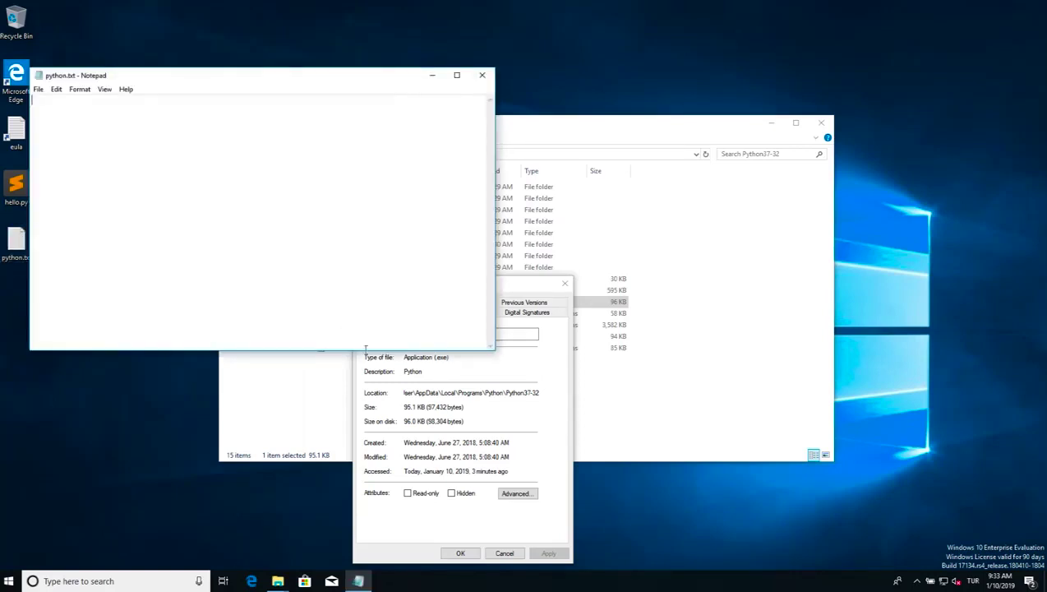
Step: Copy the location path of Python 3.7's python.exe into python.txt, append \python.exe and close the file's properties
double_click(424, 393)
left_click_drag(421, 393, 553, 395)
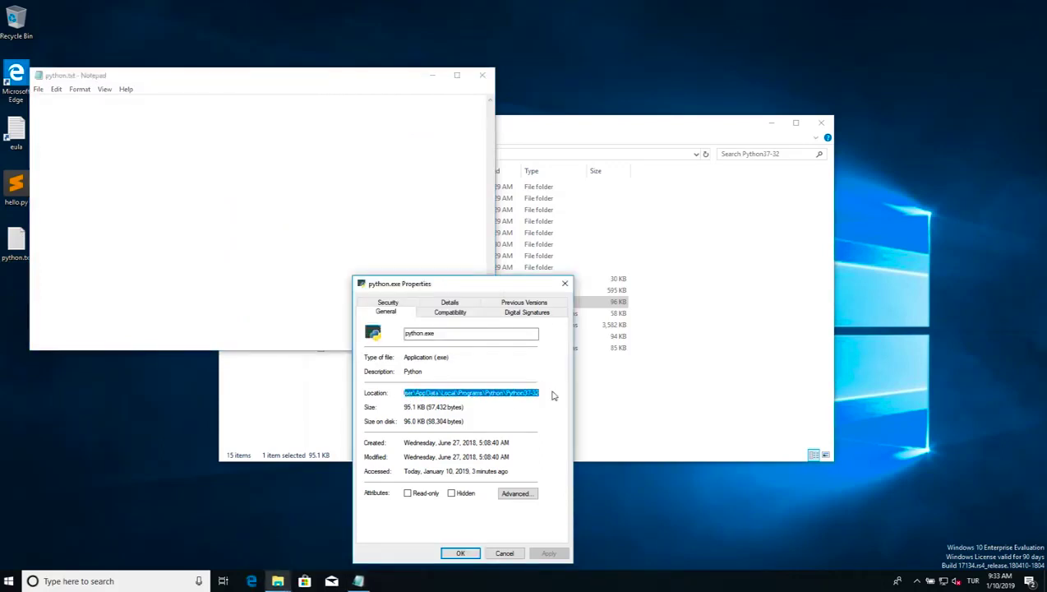
left_click(533, 393)
left_click_drag(539, 393, 358, 395)
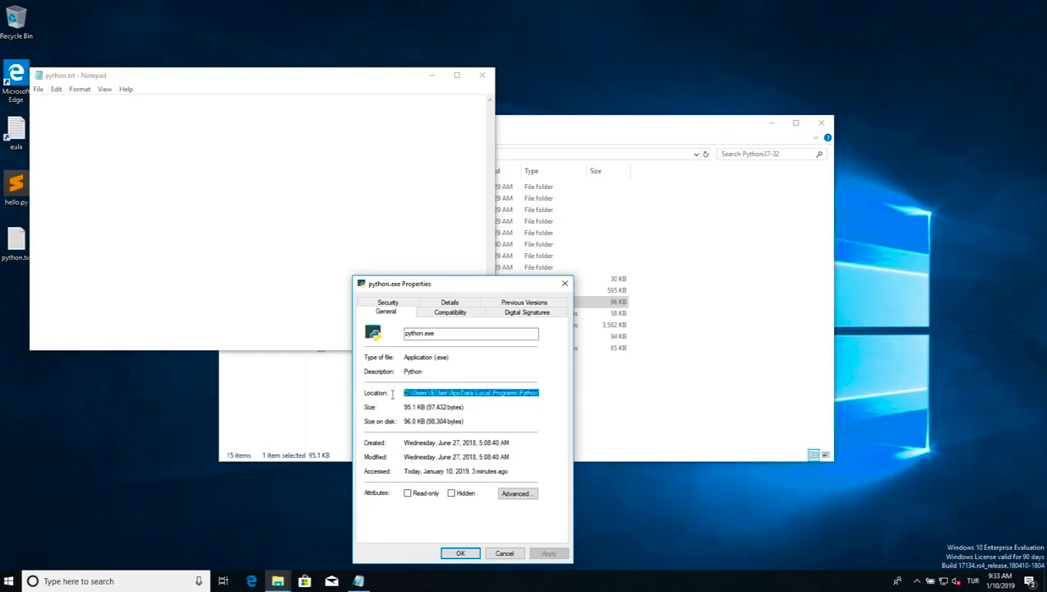
right_click(467, 393)
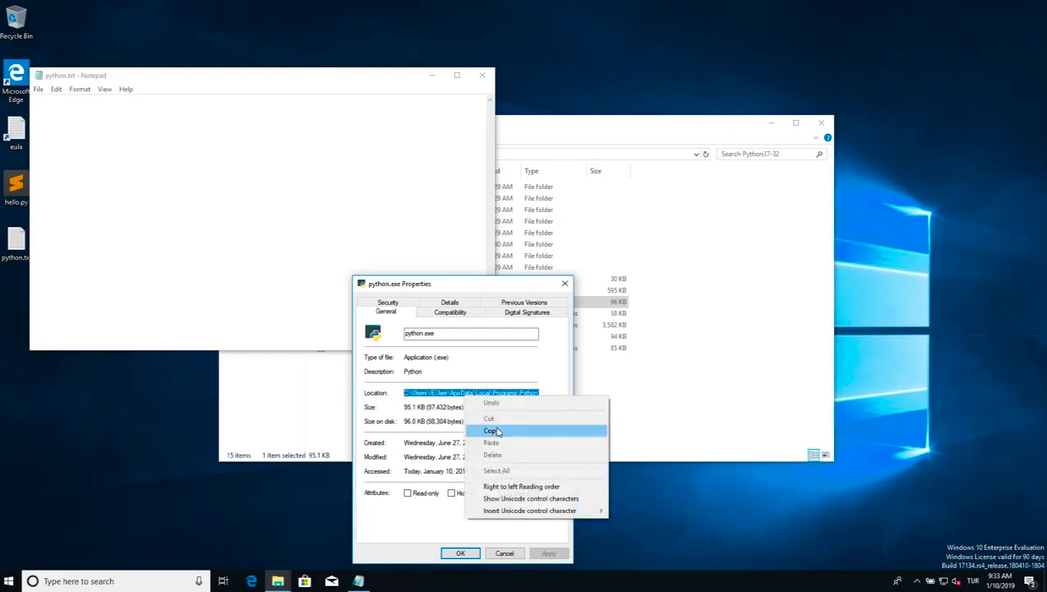
left_click(496, 430)
left_click(262, 212)
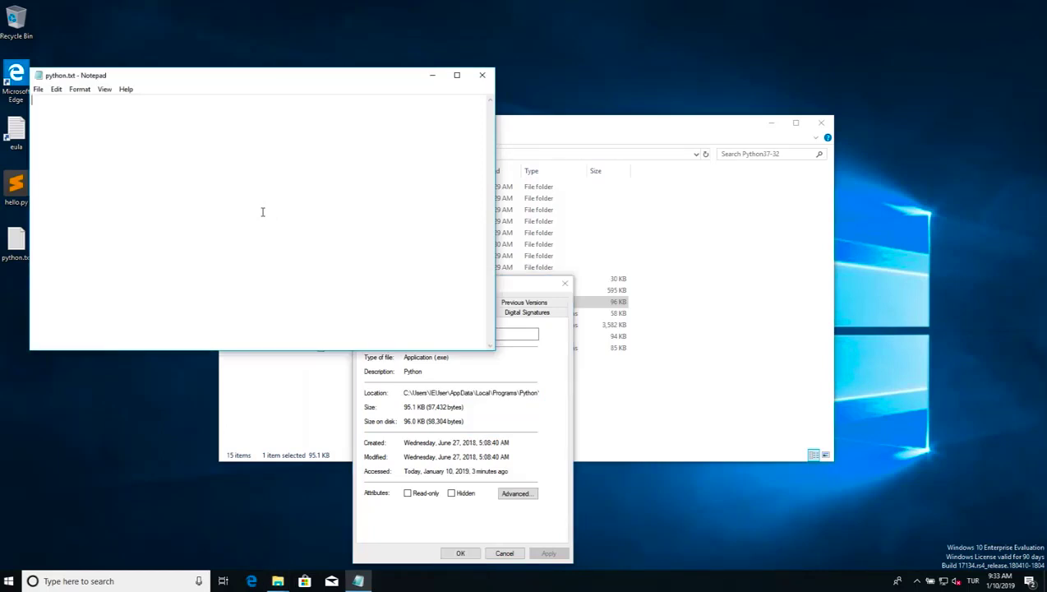
key("ctrl+v")
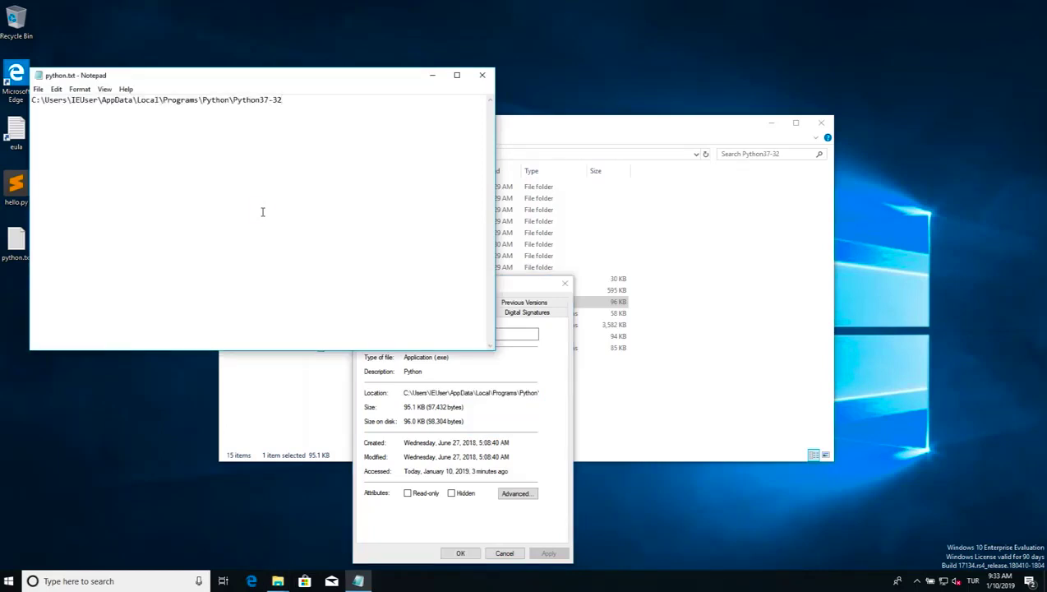
type("\\python.exe")
left_click(565, 285)
left_click(565, 285)
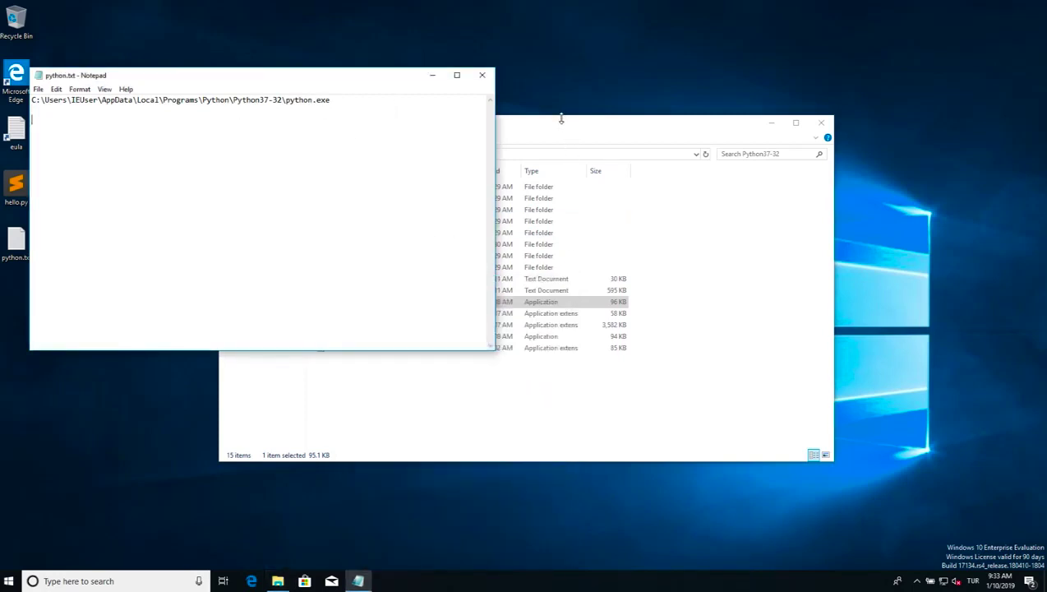
Step: Open the properties of python.exe in the Python27 folder on Local Disk (C:)
left_click(562, 117)
left_click(269, 294)
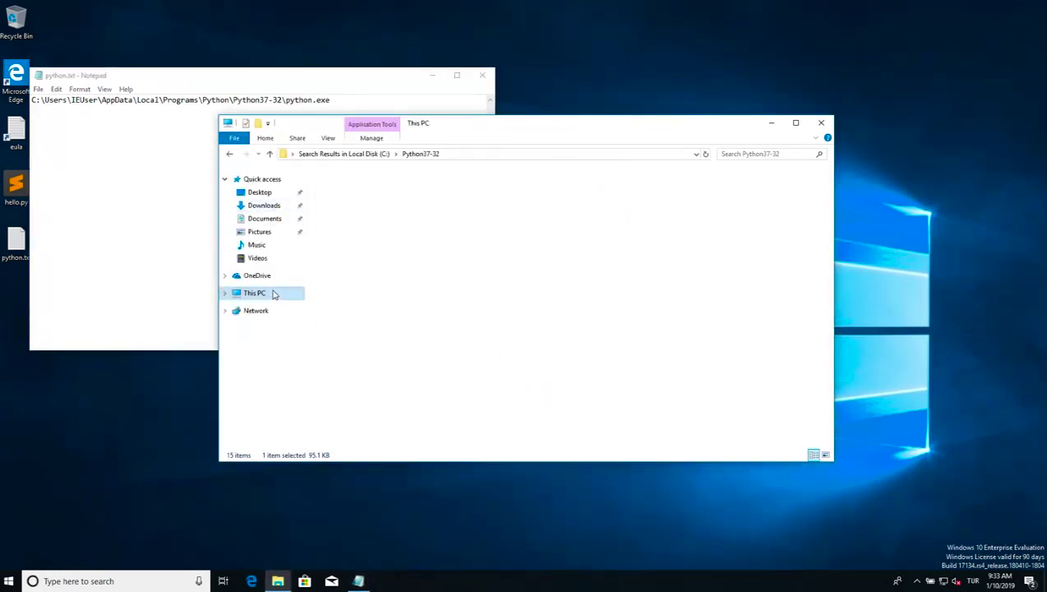
double_click(354, 311)
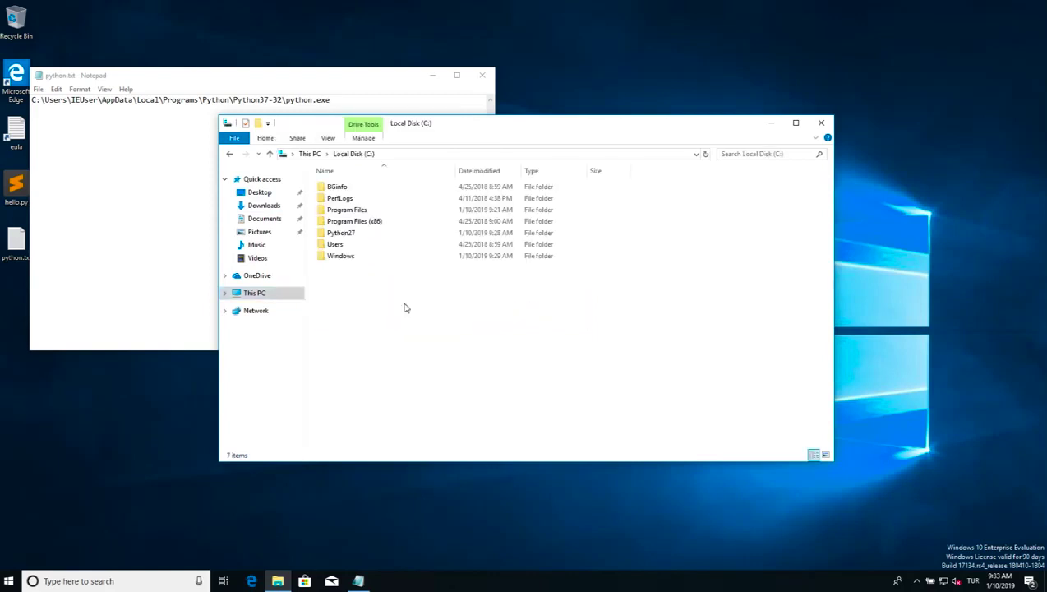
left_click(352, 233)
double_click(352, 232)
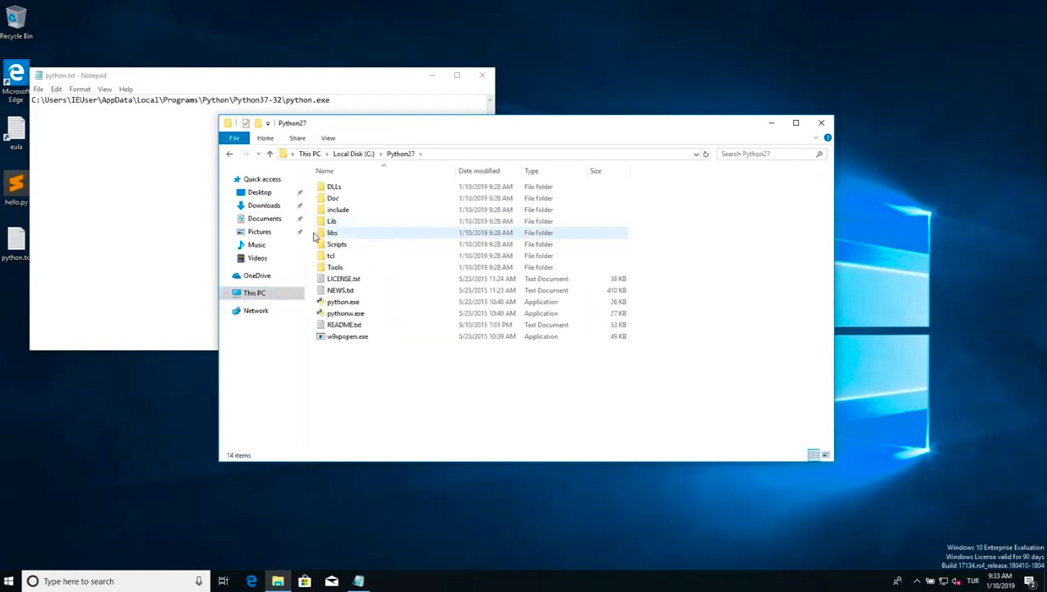
left_click(359, 303)
right_click(360, 304)
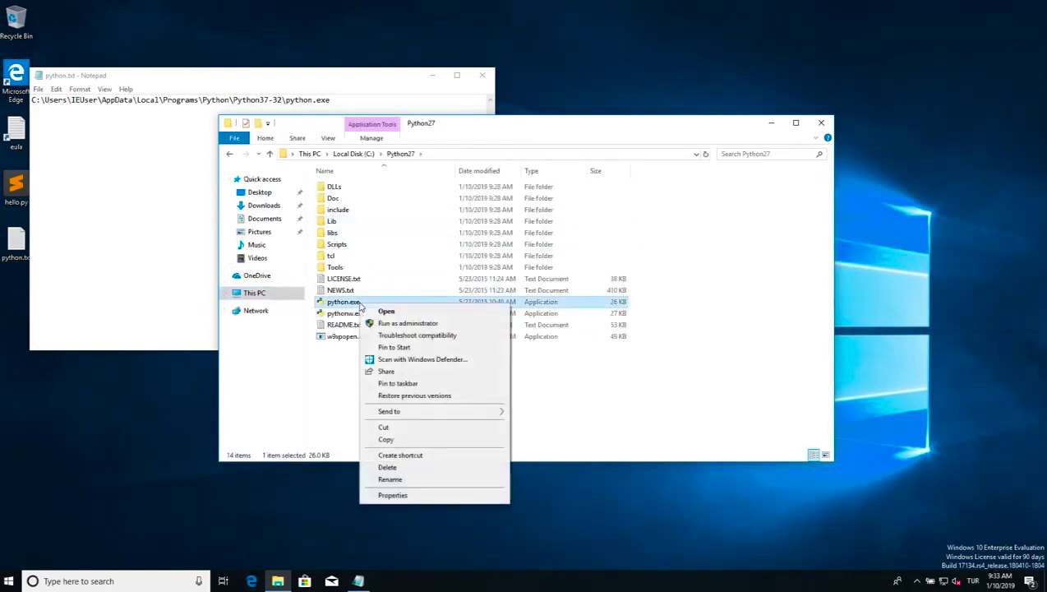
left_click(414, 493)
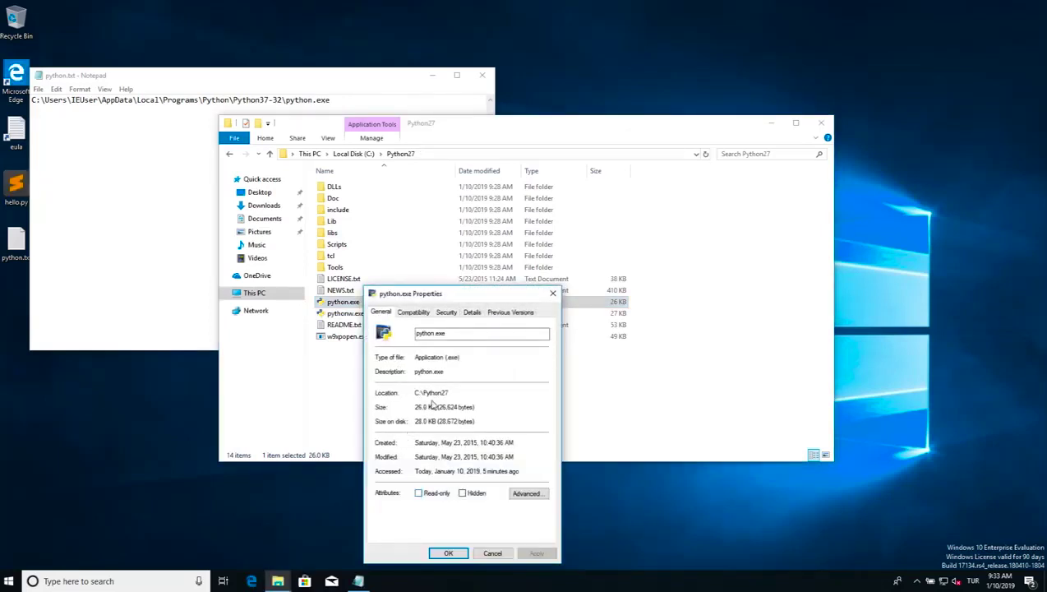
Step: Copy the location C:\Python27 into python.txt below the first path and append \python.exe
left_click_drag(441, 392, 401, 395)
right_click(431, 394)
left_click(458, 429)
left_click(155, 198)
key("ctrl+v")
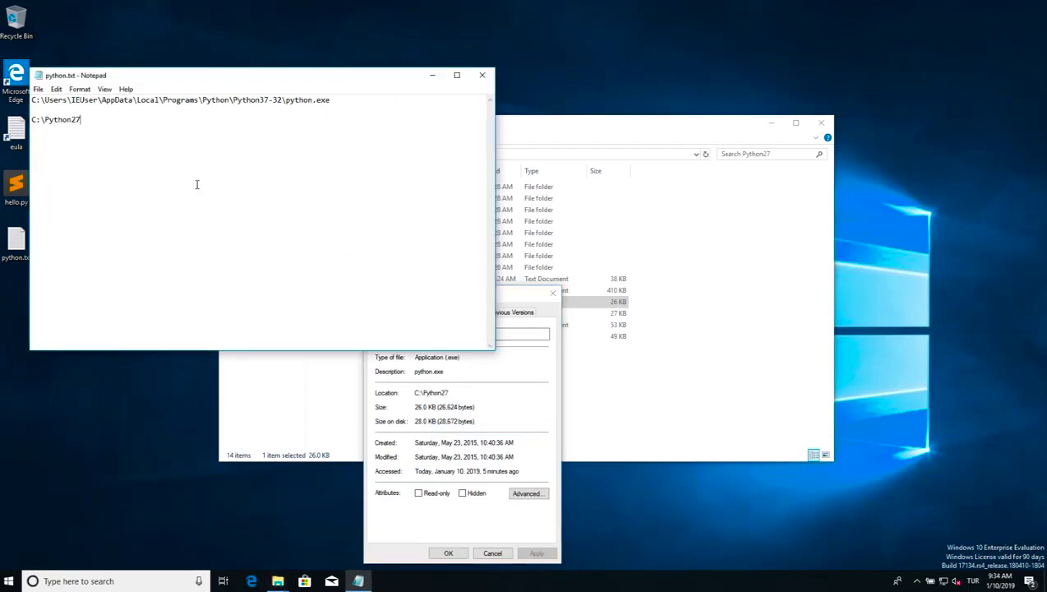
type("\\")
key("BackSpace")
type("\\python.exe")
Step: Save python.txt, close the python.exe properties and the Python27 folder window, and reposition the Notepad window
left_click(37, 89)
left_click(80, 126)
left_click(552, 295)
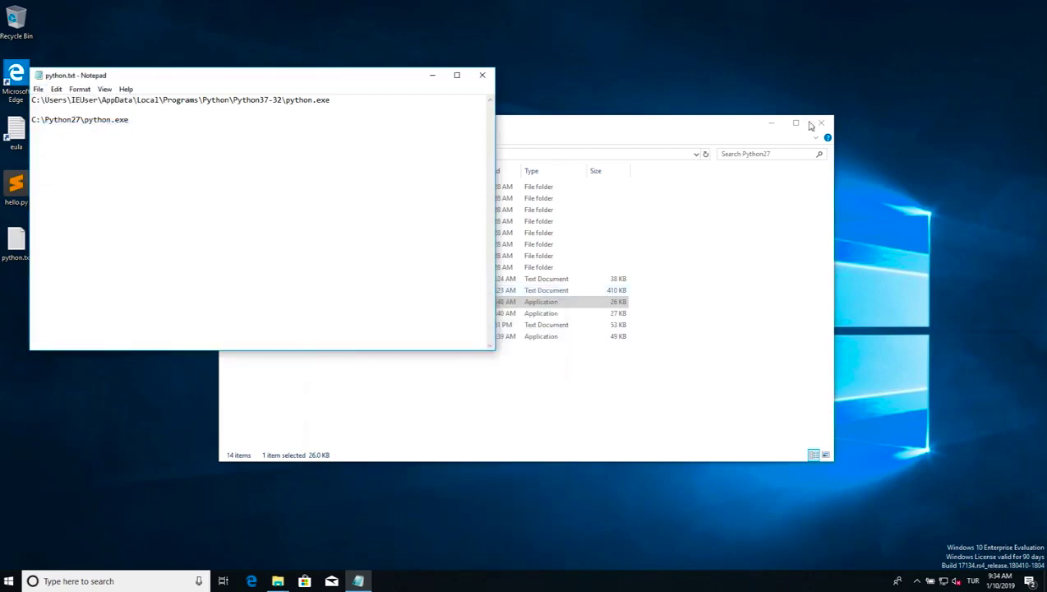
left_click(822, 123)
left_click_drag(346, 80, 558, 36)
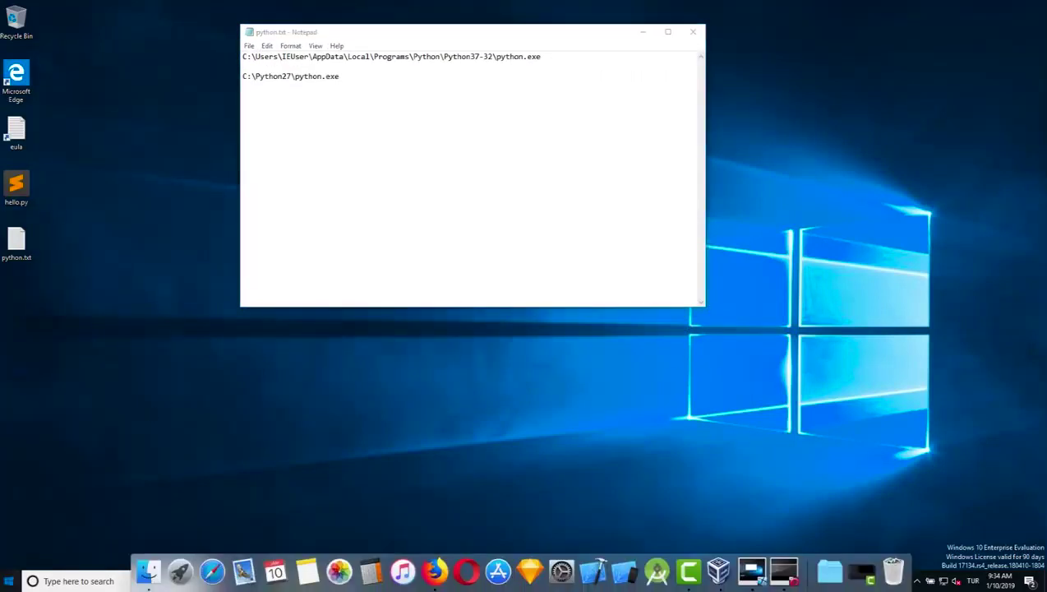
Step: Open the Command Prompt and move its window below the paths in python.txt
left_click(8, 581)
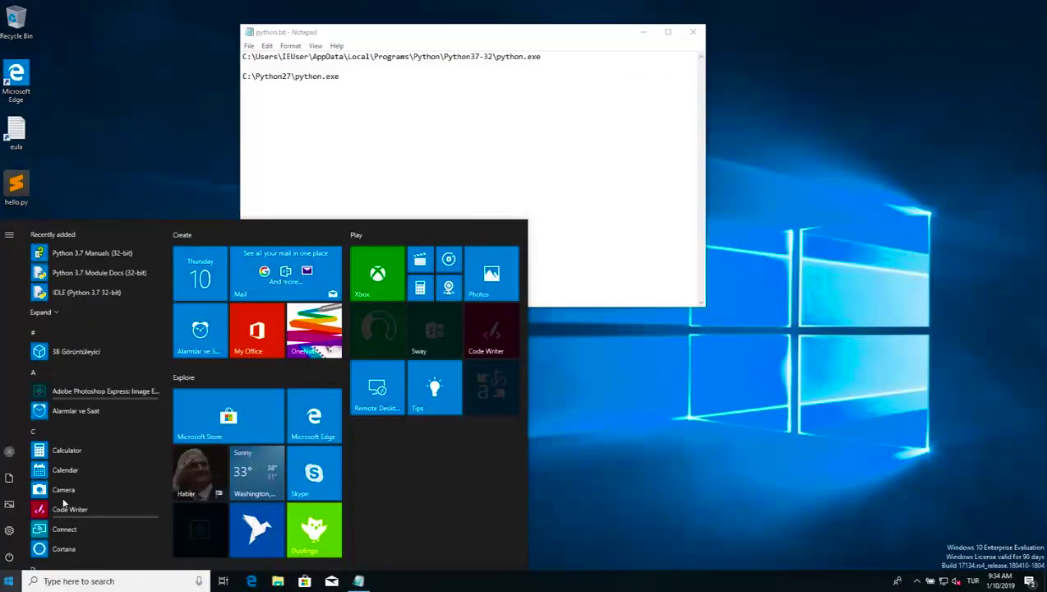
type("cmd")
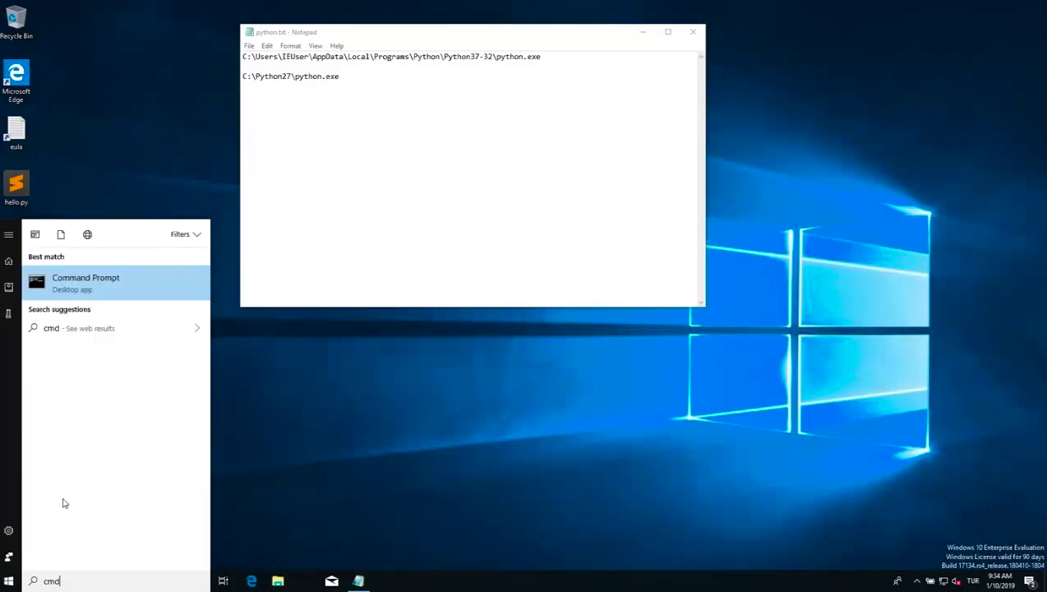
key("Return")
left_click_drag(322, 52, 560, 253)
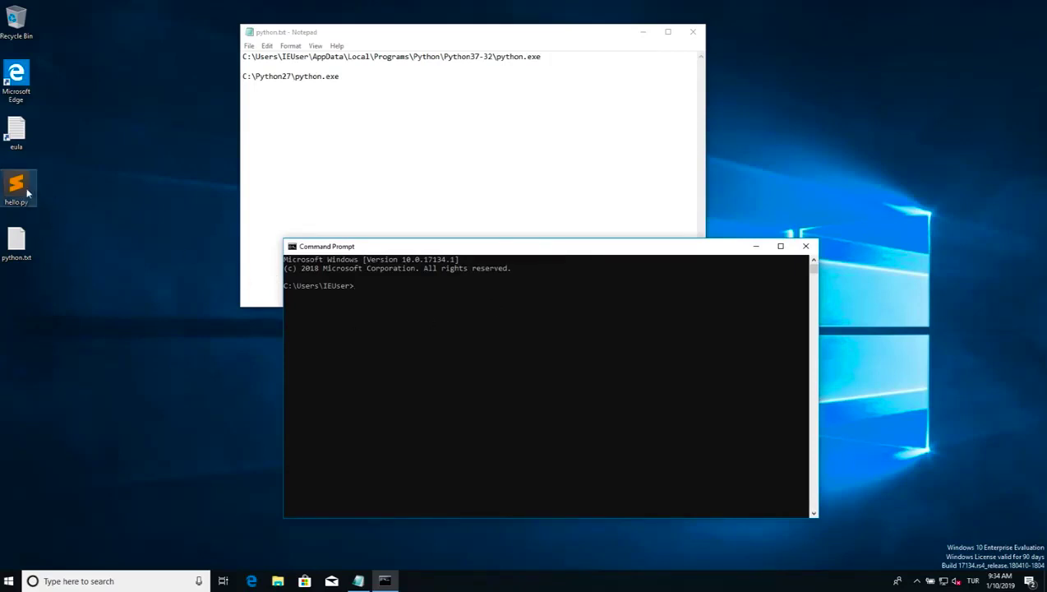
Step: Change to the Desktop directory with cd Desktop and list its contents with dir
type("cd Desktop")
key("Return")
type("l")
key("BackSpace")
type("dir")
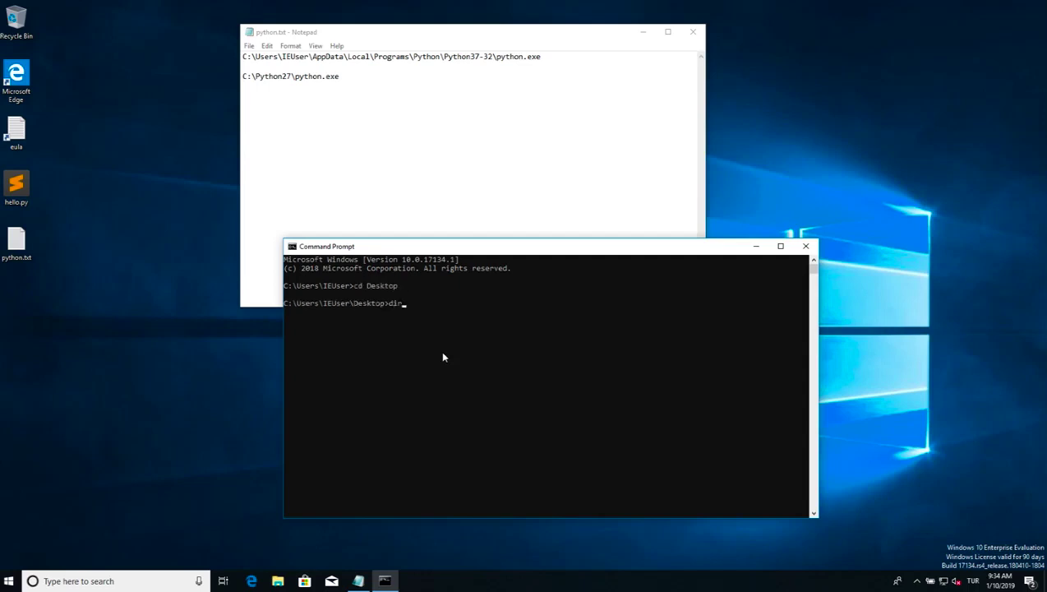
key("Return")
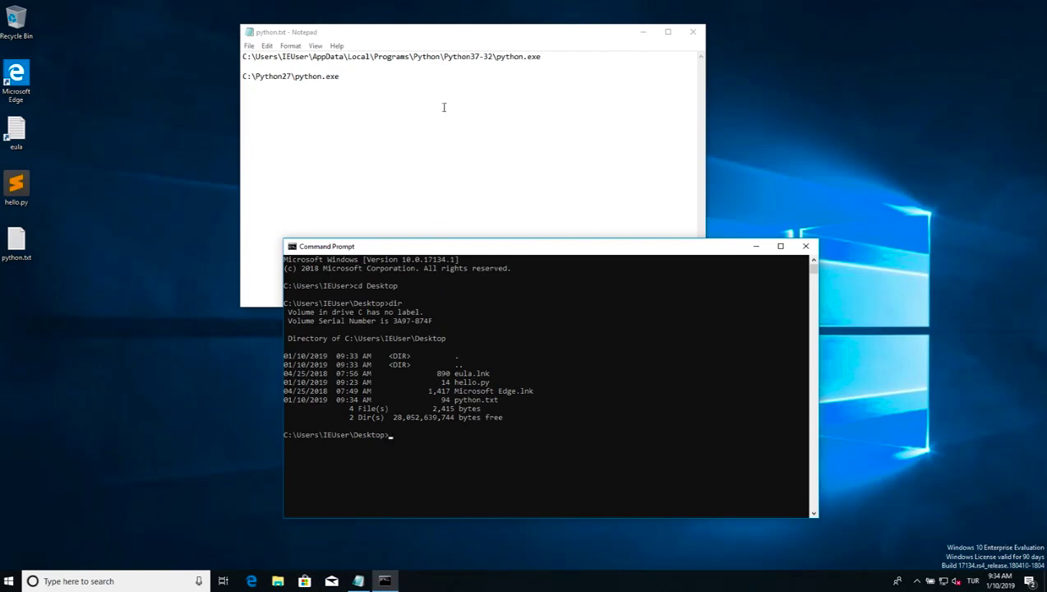
Step: Try to copy the path C:\Python27\python.exe from python.txt into the Command Prompt
left_click(458, 64)
left_click_drag(340, 77, 243, 77)
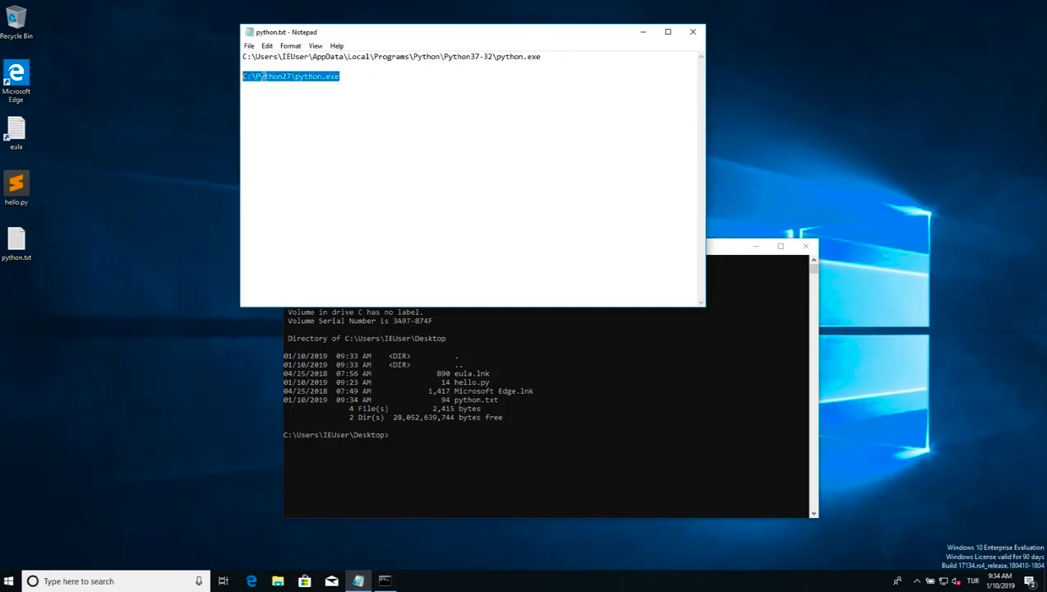
right_click(263, 76)
left_click(311, 112)
left_click(421, 410)
left_click(425, 437)
key("Escape")
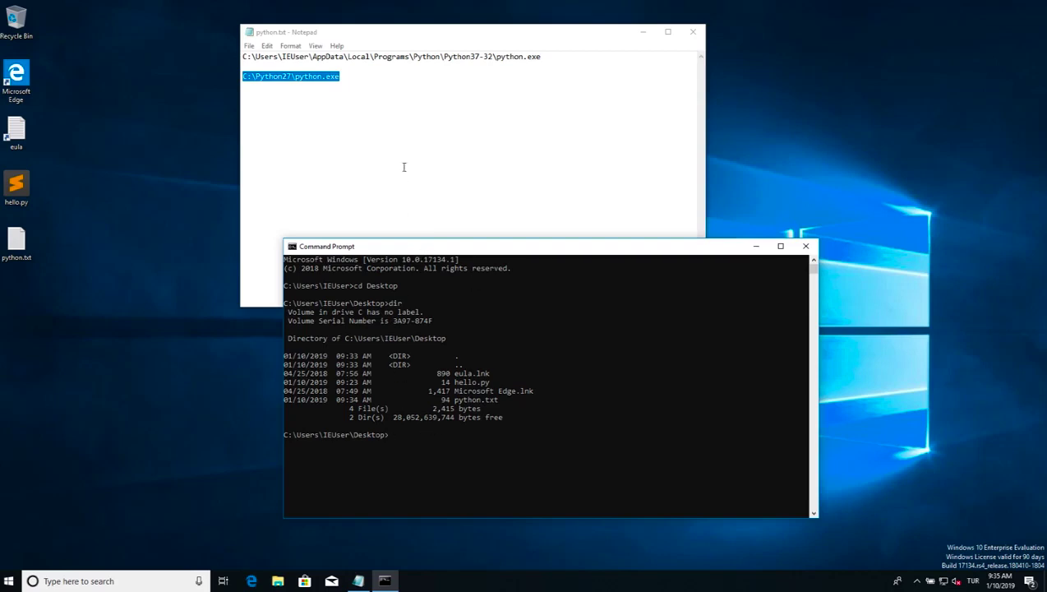
Step: Copy the path C:\Python27\python.exe from python.txt into the Command Prompt and run hello.py with it
left_click(379, 122)
left_click_drag(340, 76, 236, 79)
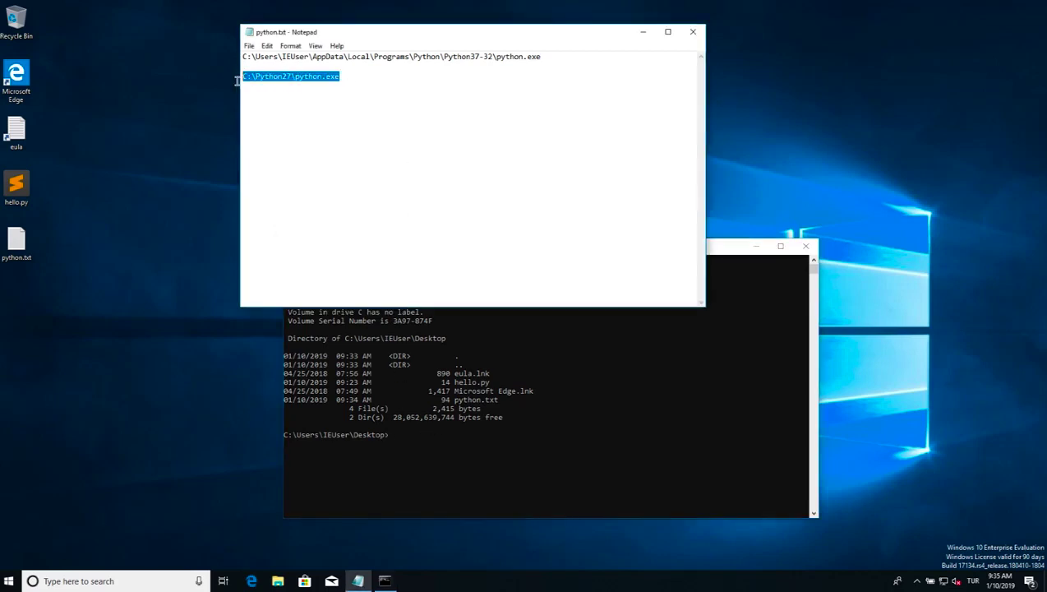
left_click(416, 428)
key("ctrl+v")
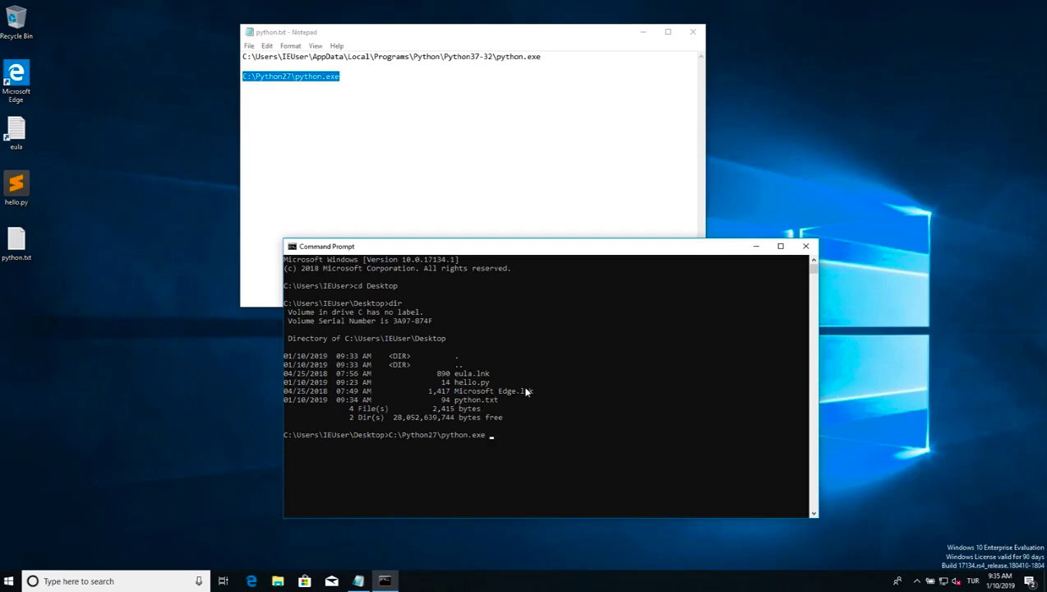
type("ello.py")
key("Return")
Step: Copy the Python37-32 python.exe path from python.txt into the Command Prompt and run hello.py with that interpreter
left_click(342, 79)
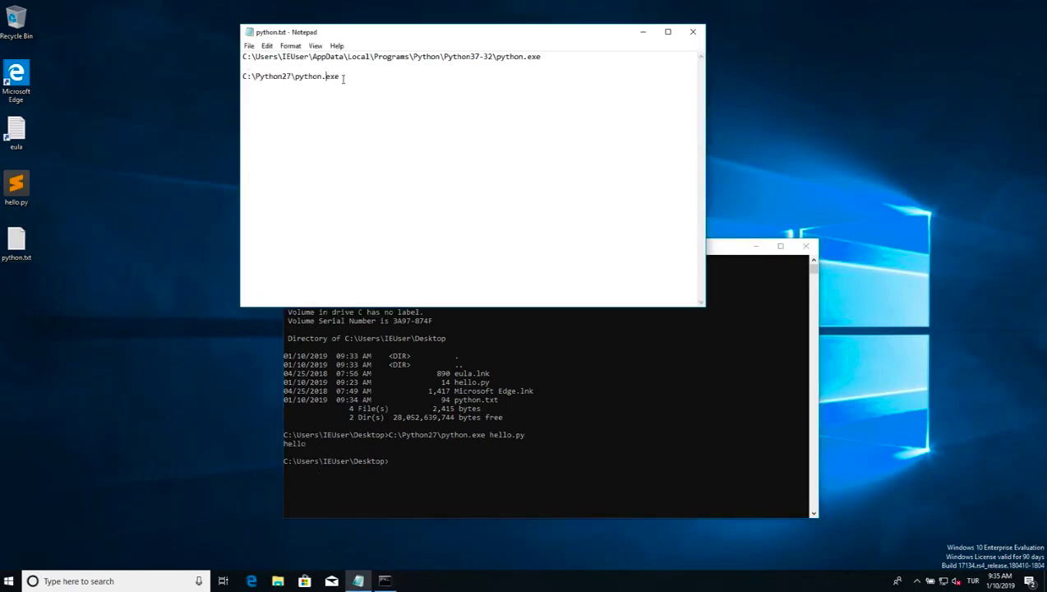
left_click_drag(547, 56, 213, 41)
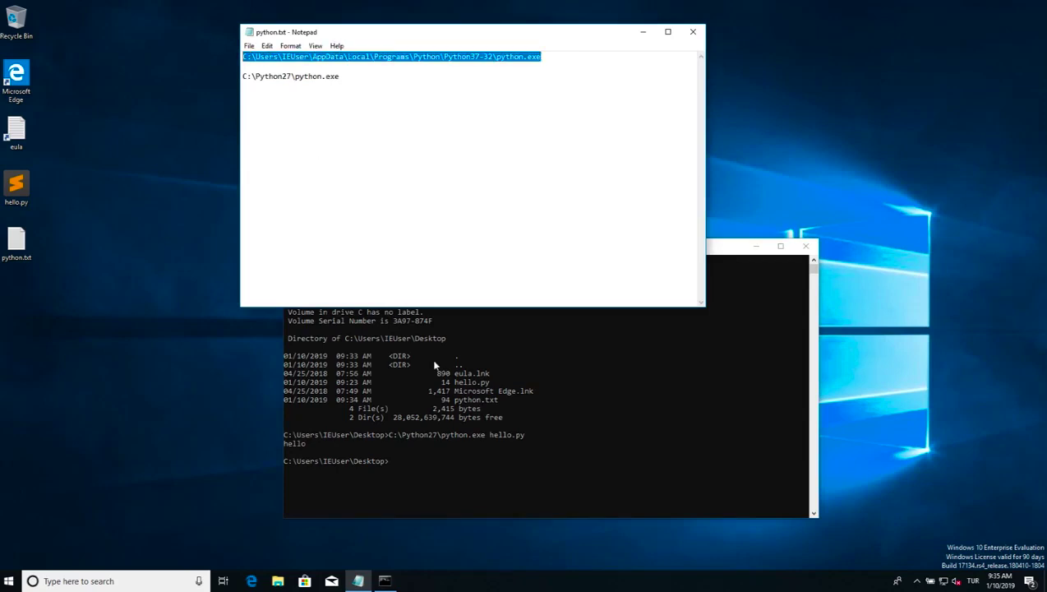
left_click(437, 465)
left_click(414, 465)
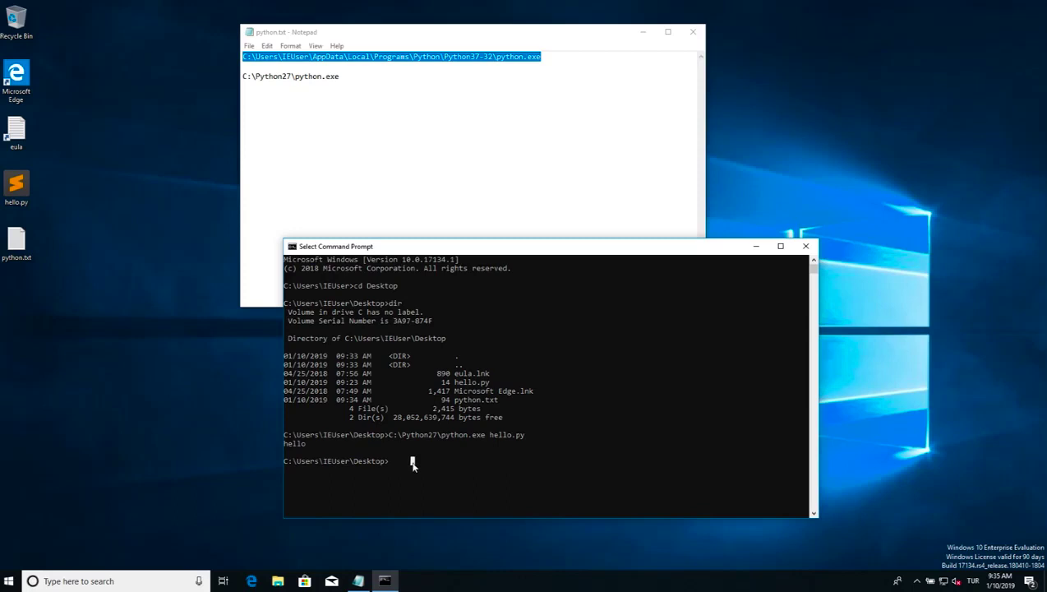
right_click(409, 469)
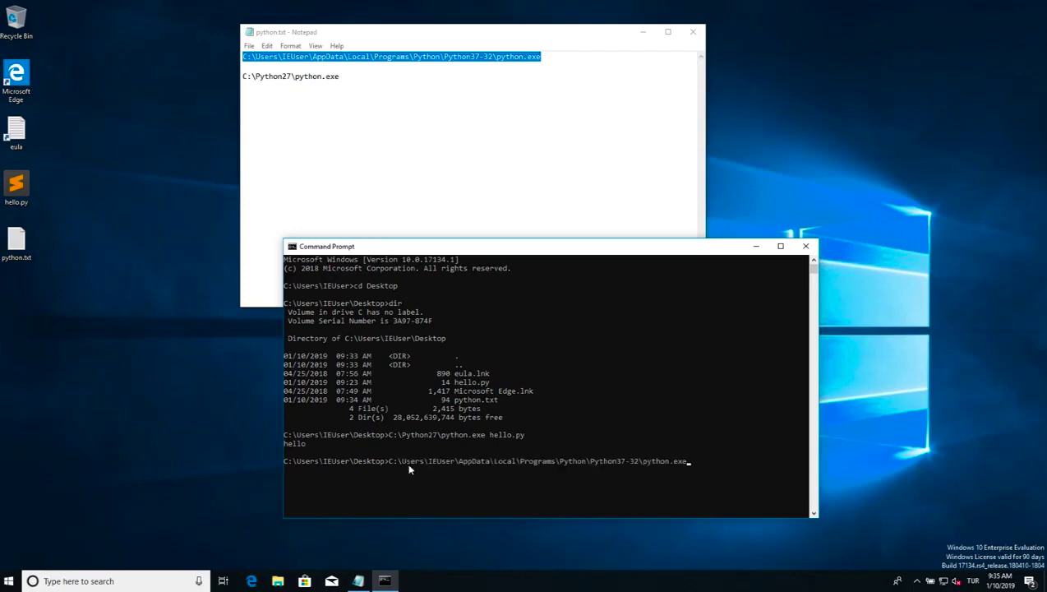
type("python.")
key("BackSpace")
key("BackSpace")
key("BackSpace")
key("BackSpace")
key("BackSpace")
type("hello.py")
key("Return")
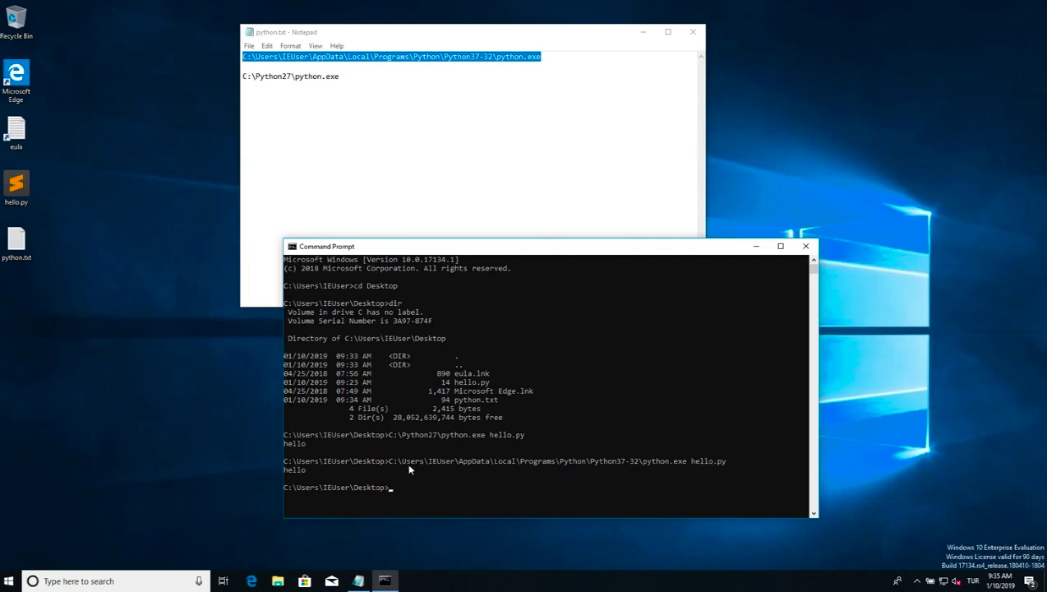